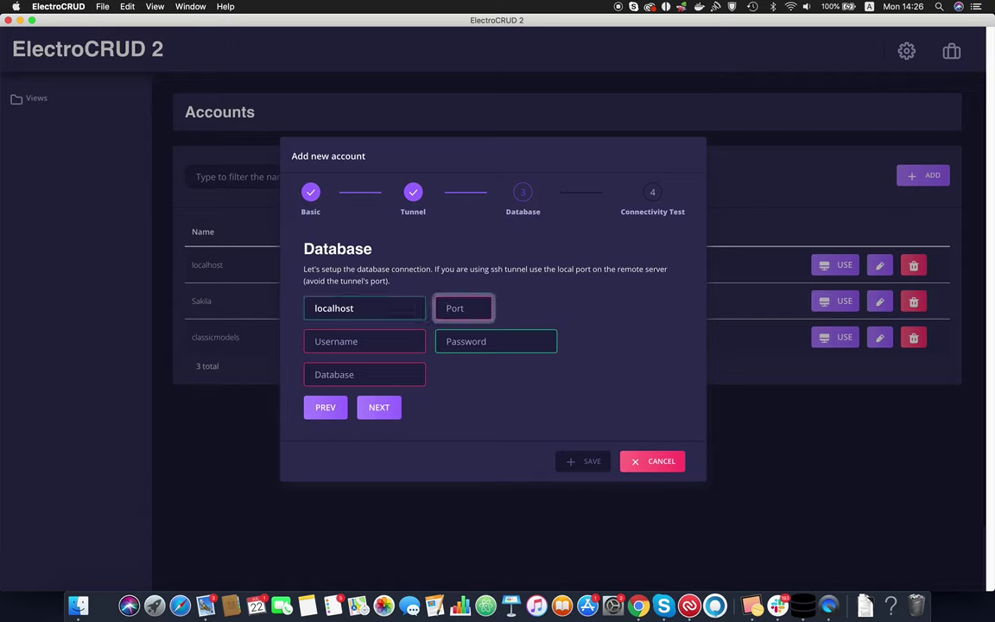
- Fill in the database connection with port 3306, username root, the account password and database classicmodels
type("3306")
key("Tab")
type("r")
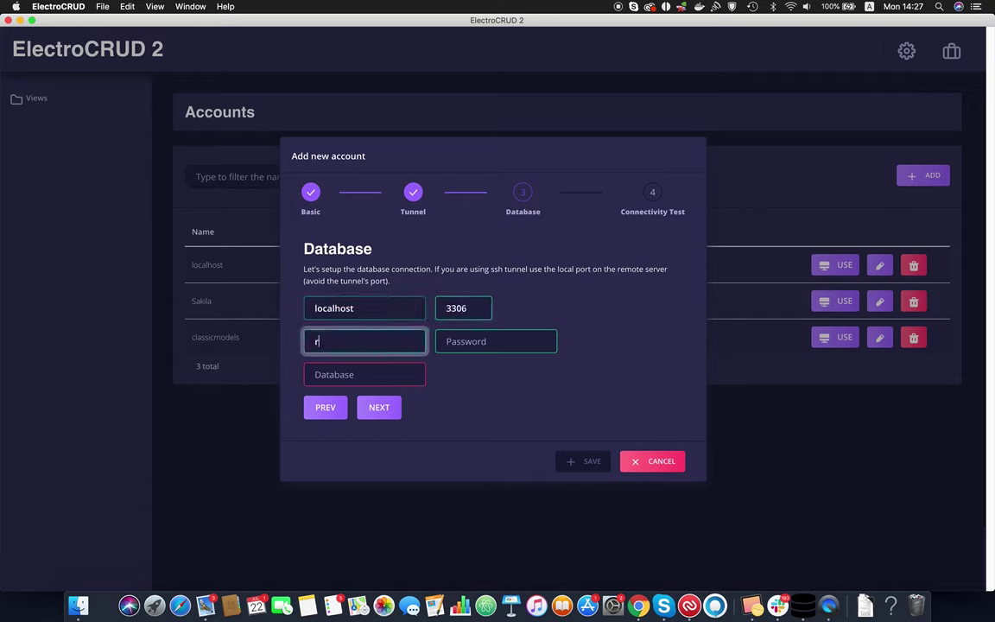
type("oot")
key("Tab")
type("r")
key("Tab")
type("classicmodels")
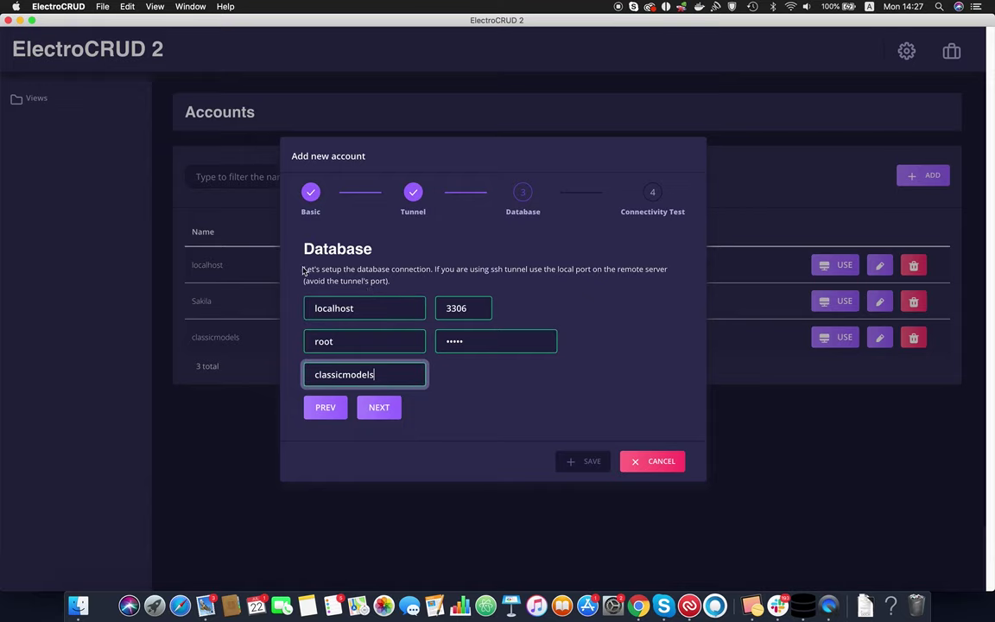
- Run the connectivity test for the new account and save the account
left_click(392, 417)
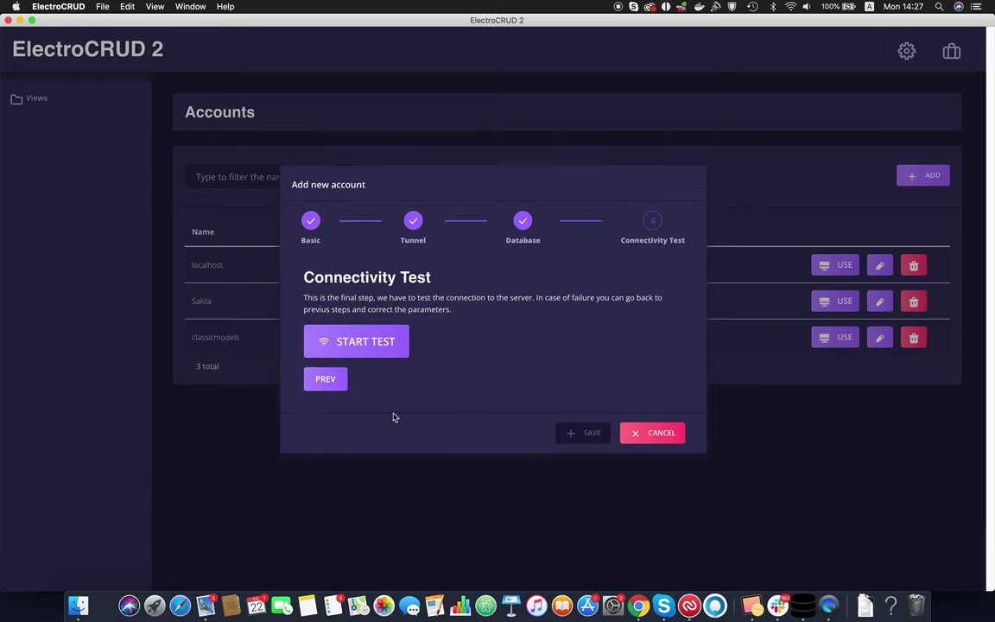
left_click(368, 347)
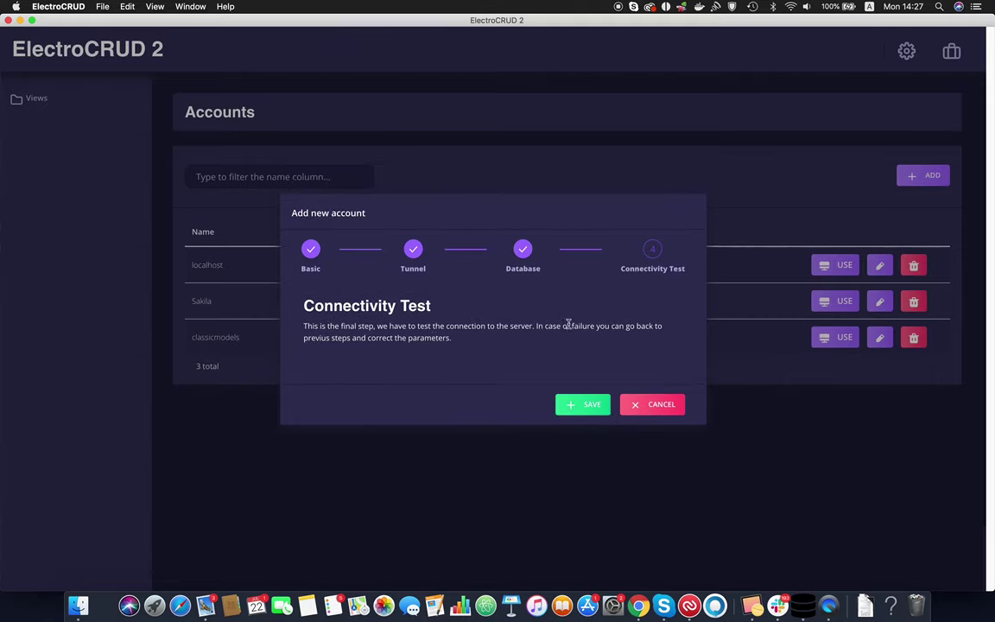
left_click(584, 405)
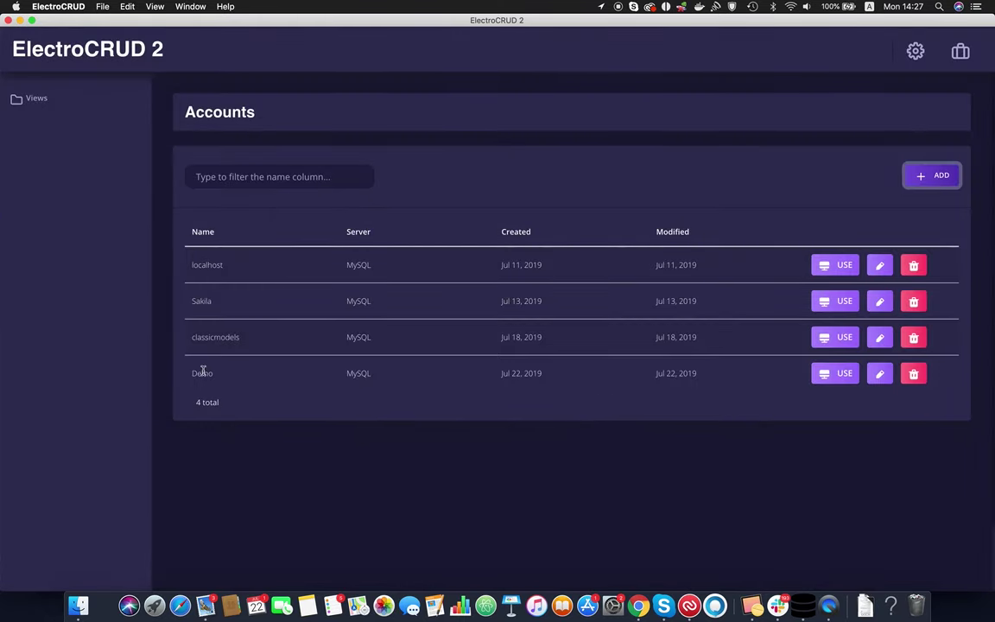
- Use the newly added Demo account as the active connection
left_click_drag(188, 373, 426, 373)
left_click(472, 380)
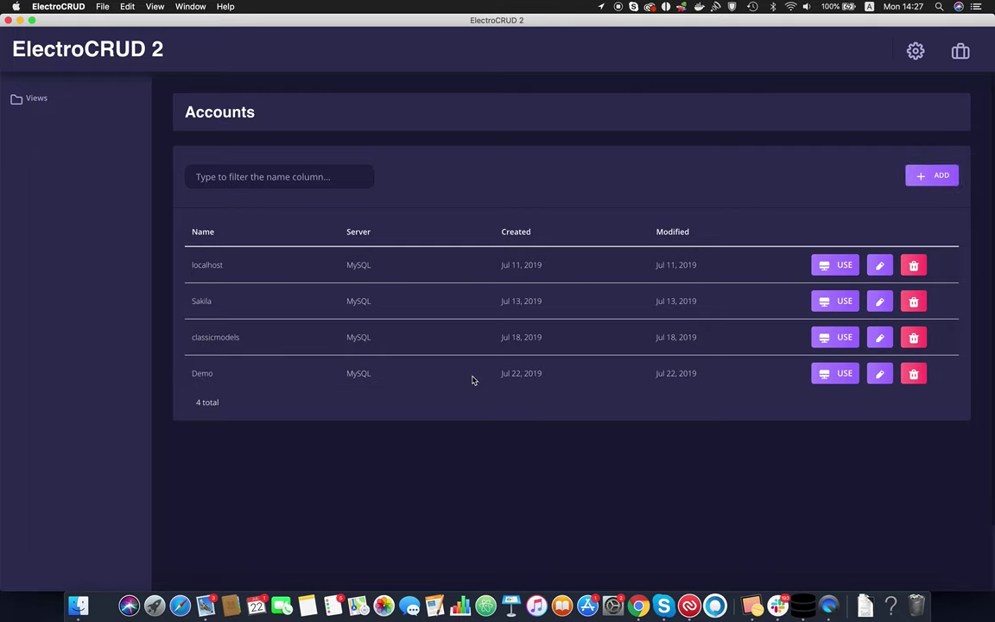
left_click(838, 375)
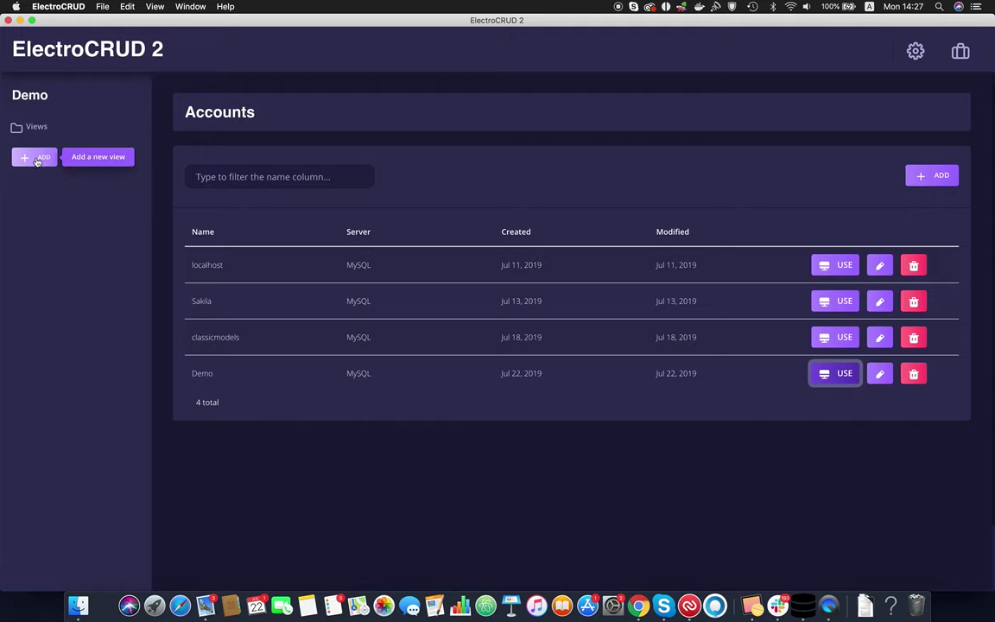
- Add a new view on the offices table named Offices, with the addressLine2 column disabled
left_click(37, 161)
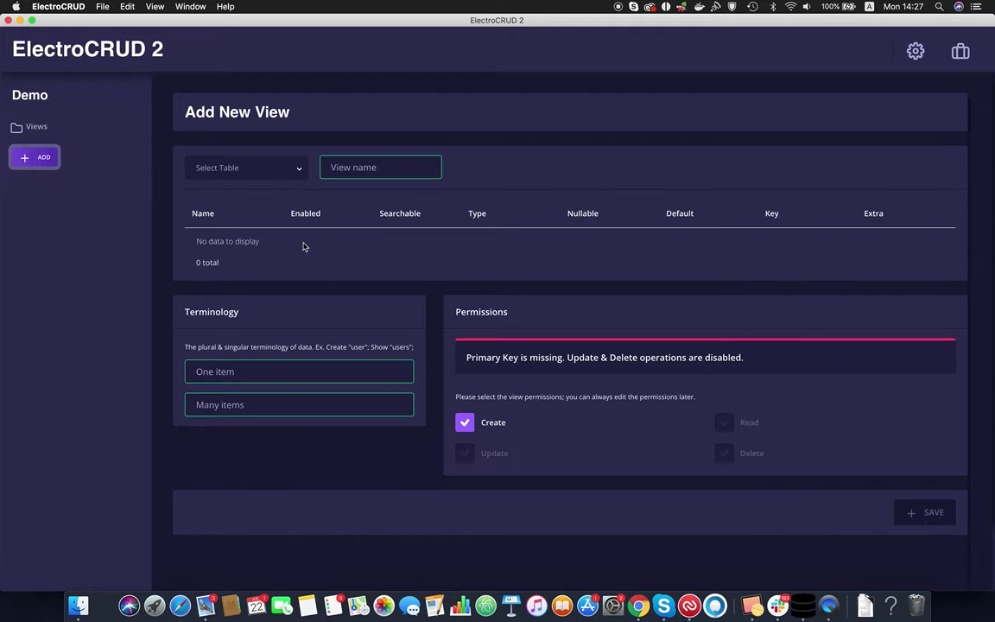
left_click(300, 171)
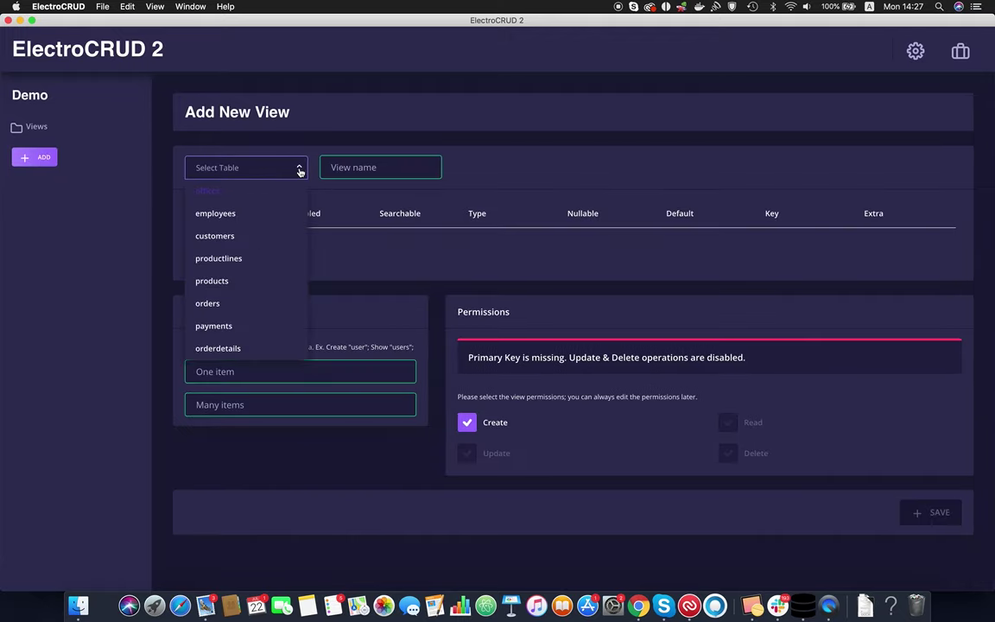
left_click(221, 192)
left_click(431, 170)
type("O")
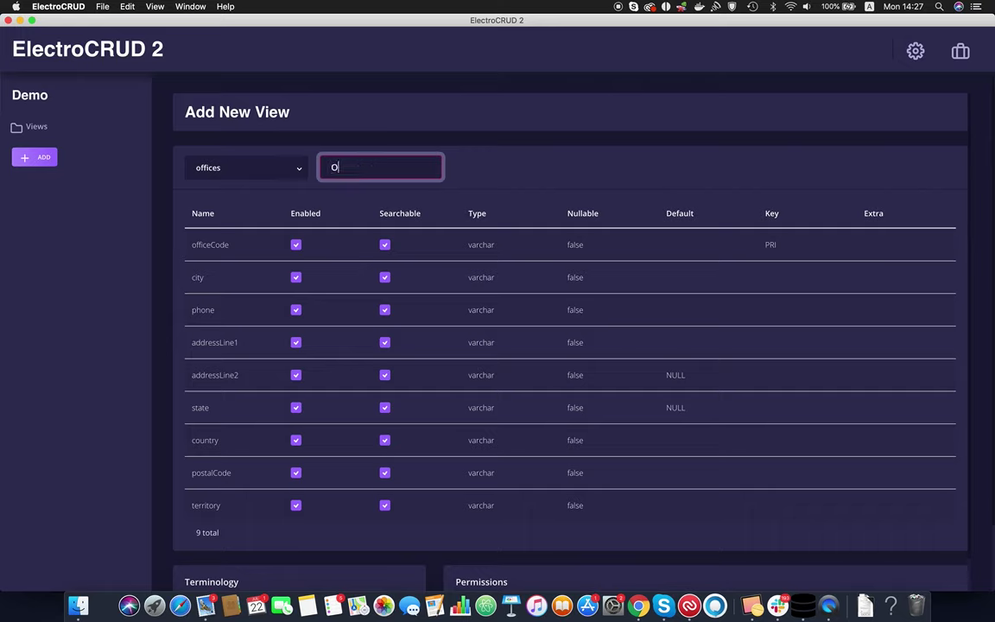
type("ffices")
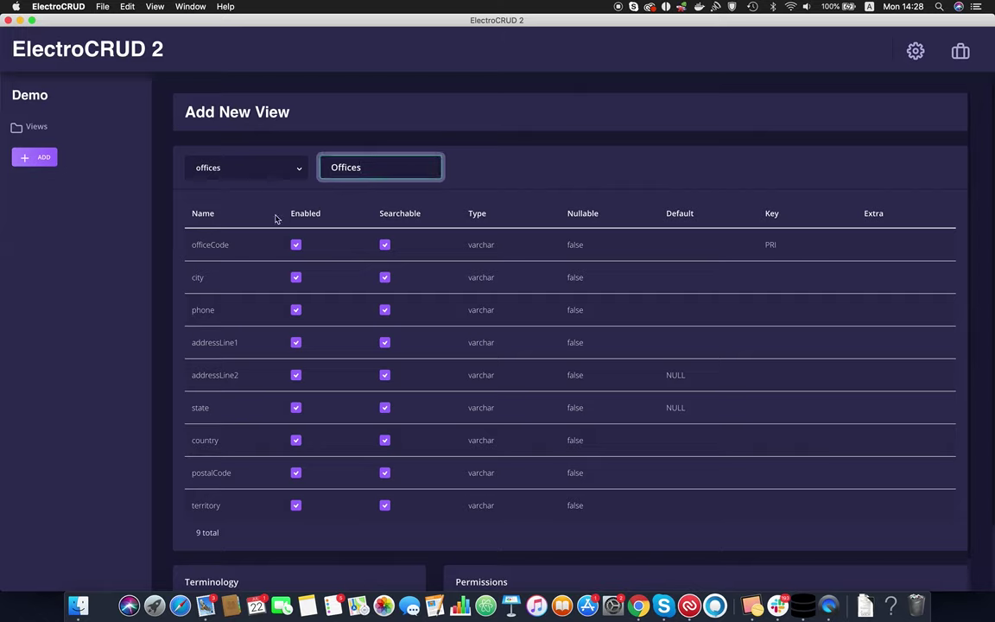
left_click(296, 374)
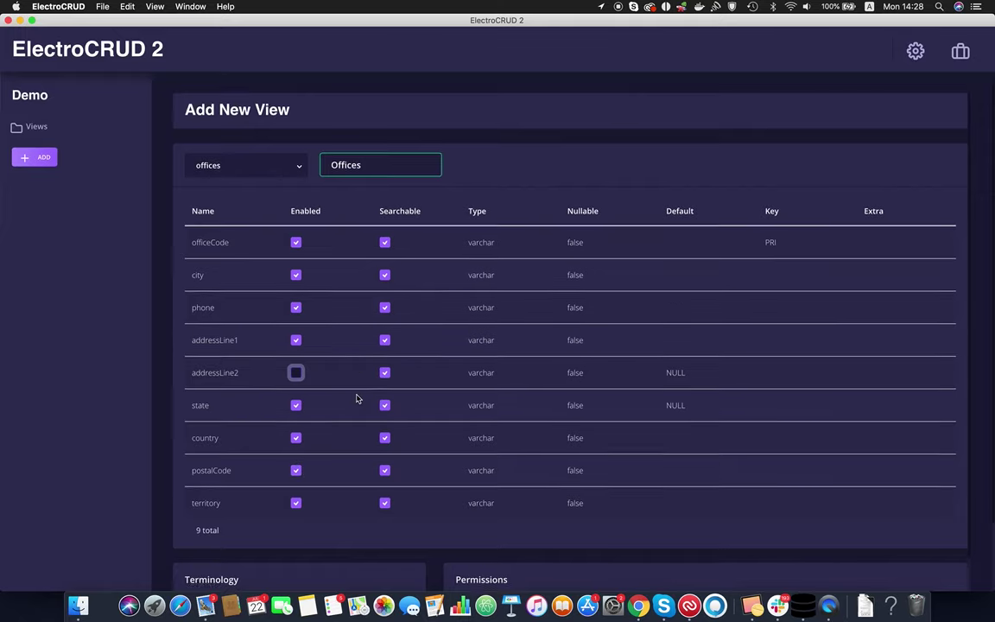
- Set the view's terminology to singular Office and plural Offices, and save the view
scroll(358, 400, "down", 1)
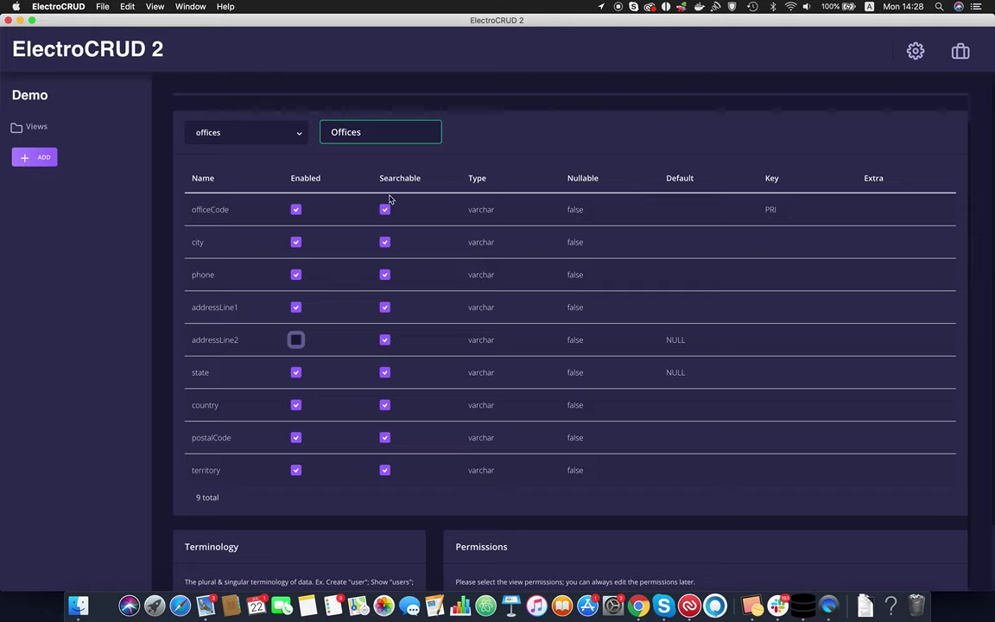
scroll(509, 415, "down", 3)
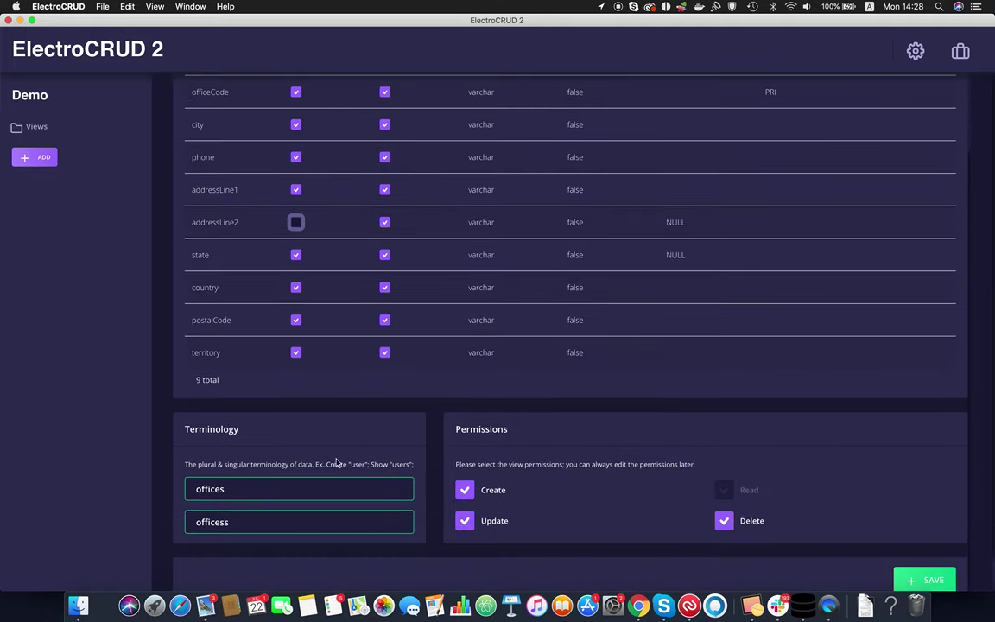
double_click(238, 488)
type("O")
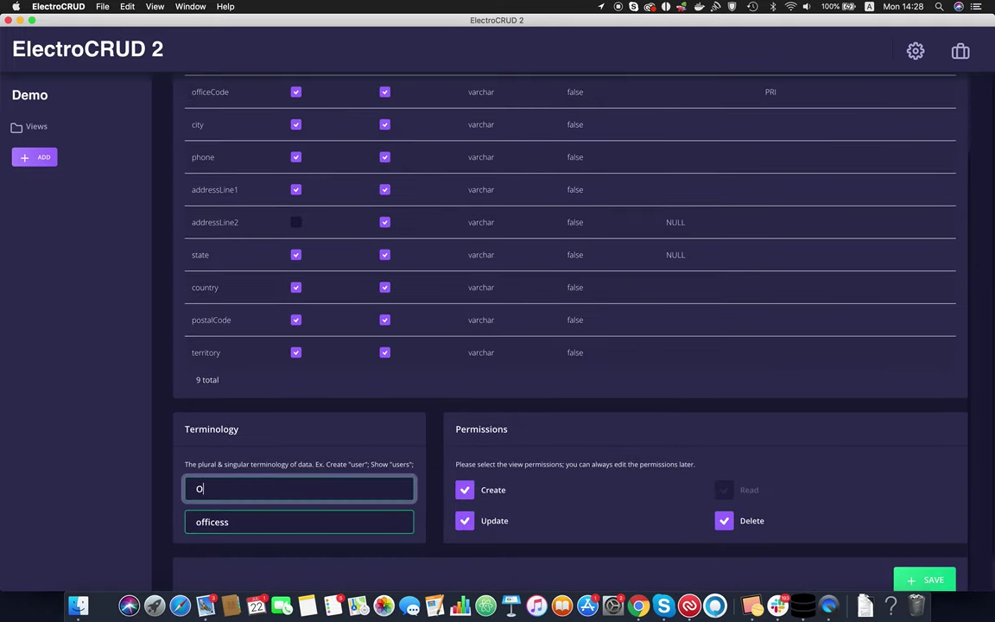
key("Tab")
type("O")
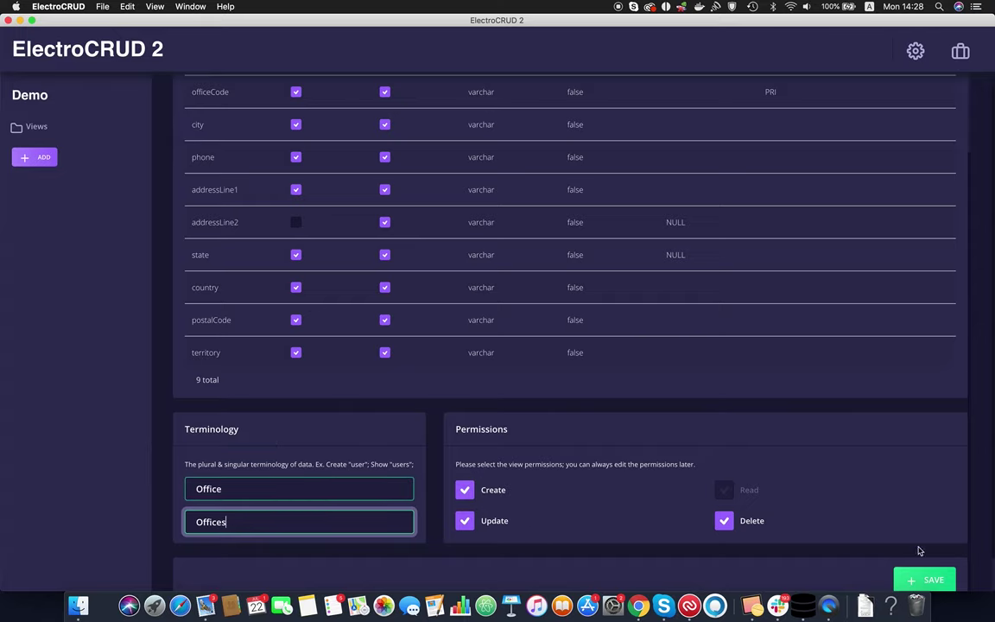
left_click(929, 581)
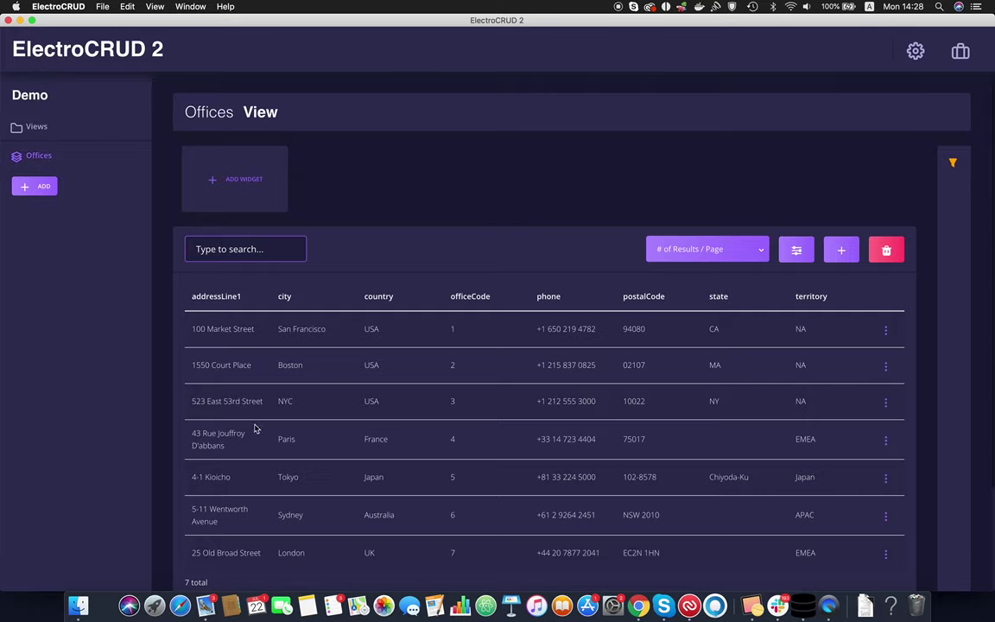
- Add a widget to the Offices view named USA with the color Perple and the arrow-right icon
scroll(284, 431, "down", 3)
scroll(349, 417, "up", 3)
left_click(244, 182)
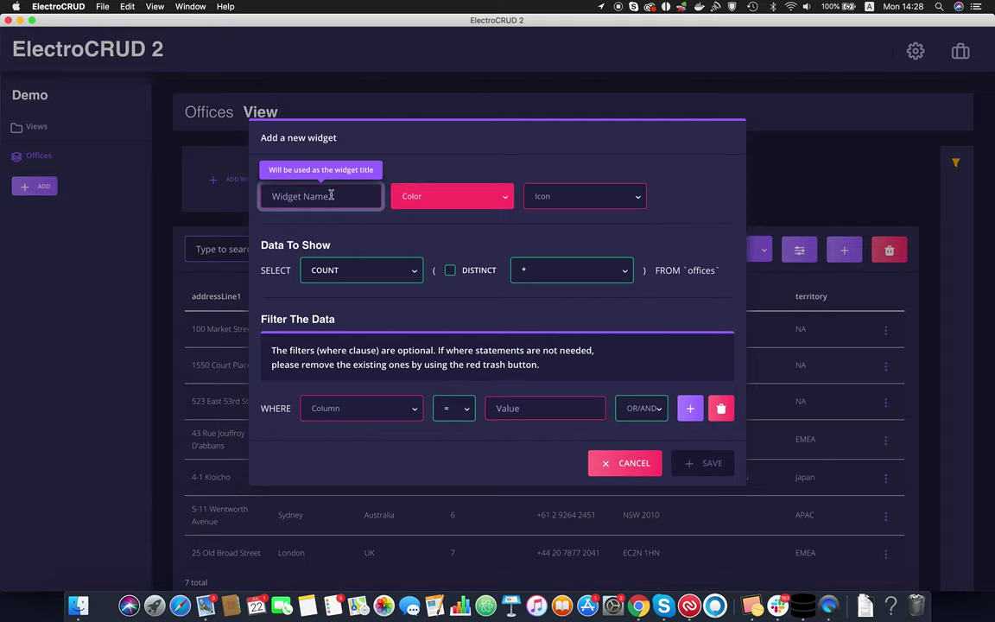
type("US")
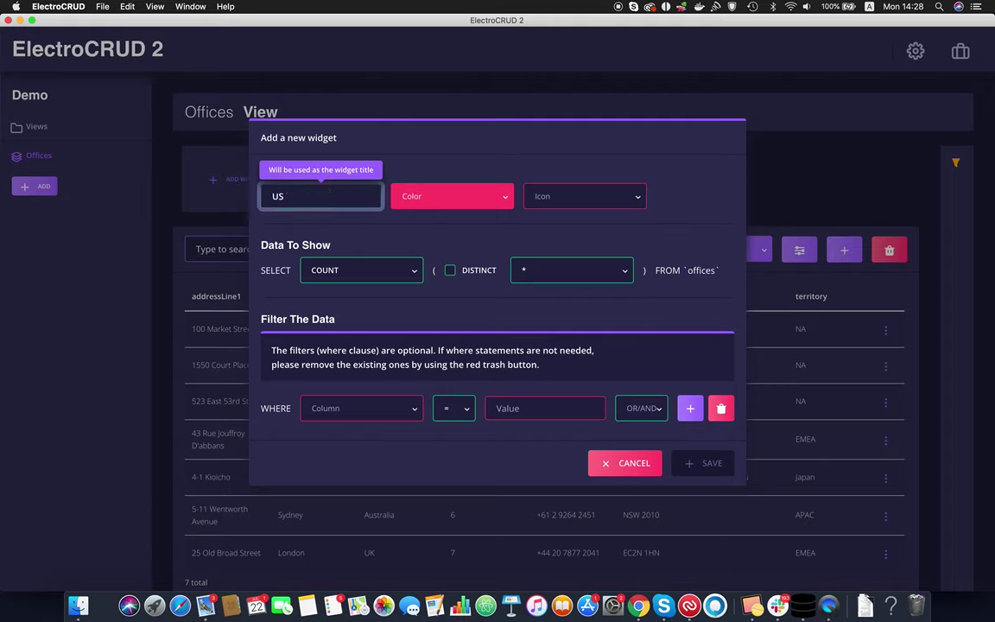
type("A")
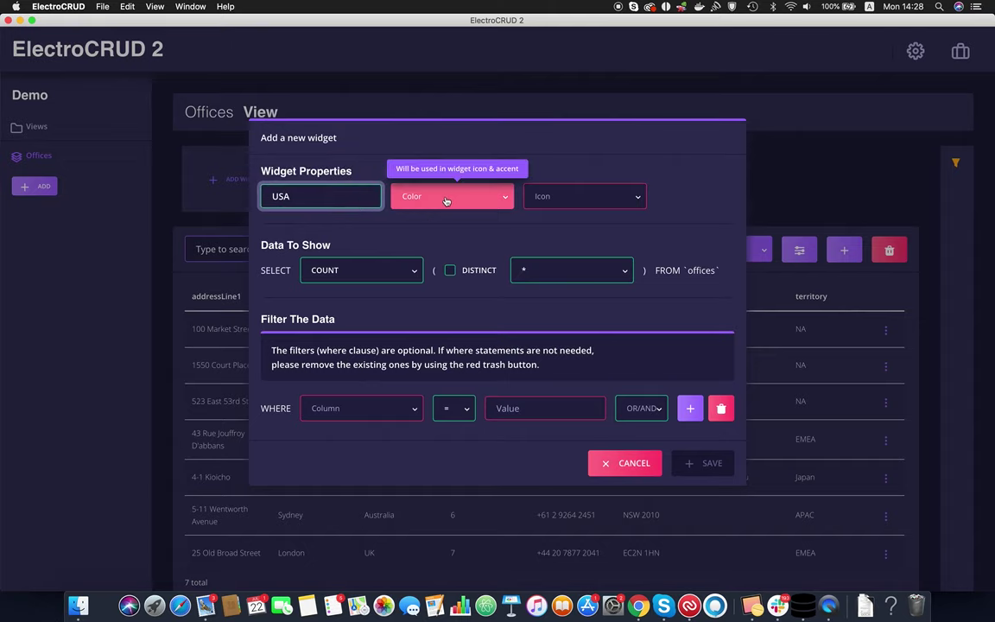
left_click(449, 197)
left_click(379, 202)
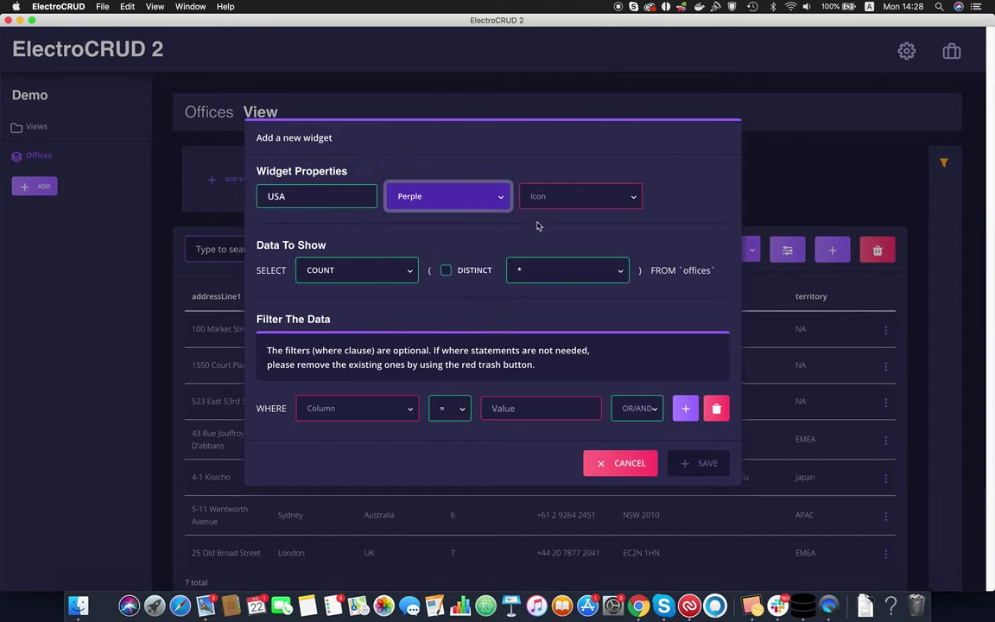
left_click(590, 199)
scroll(591, 302, "down", 10)
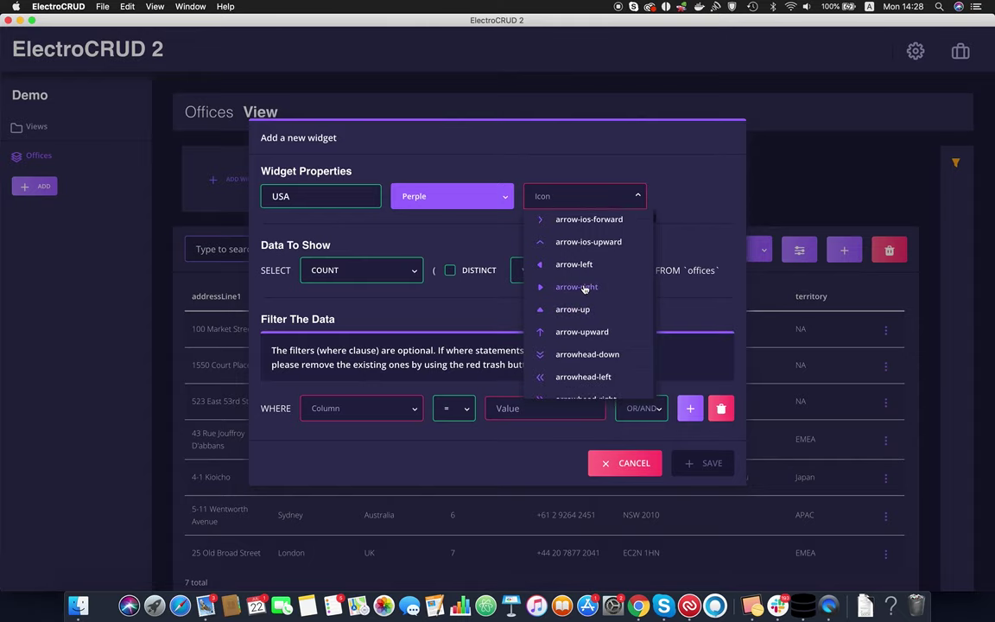
left_click(579, 291)
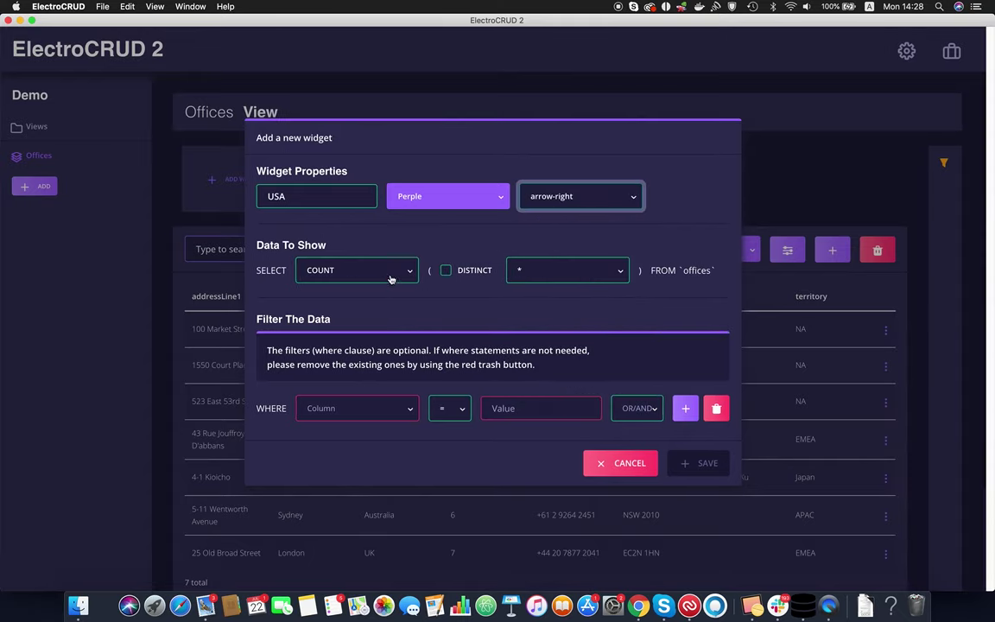
- Filter the USA widget's data where country = USA and save the widget
left_click(391, 409)
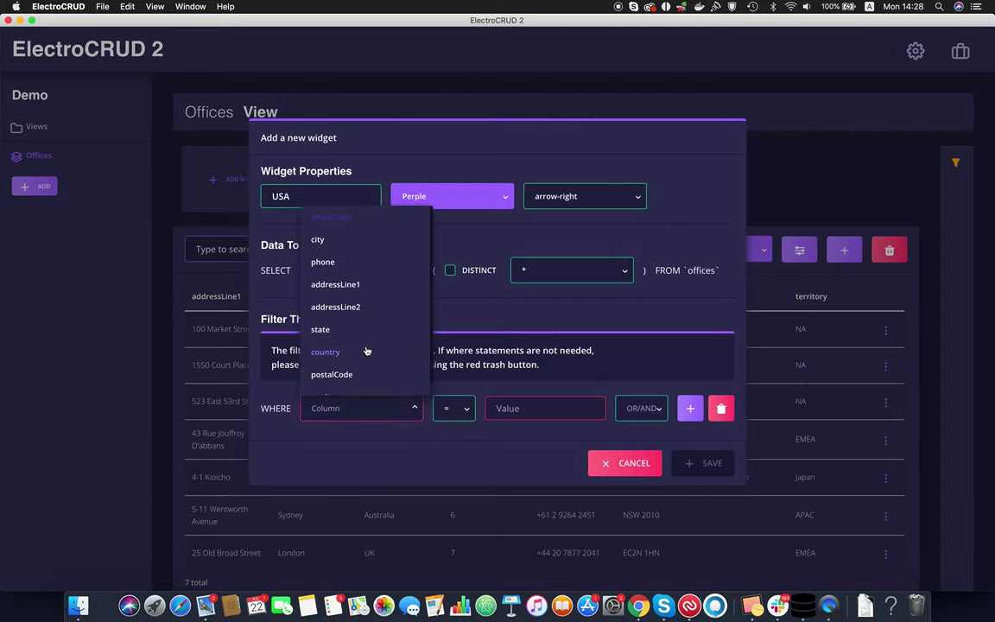
left_click(338, 354)
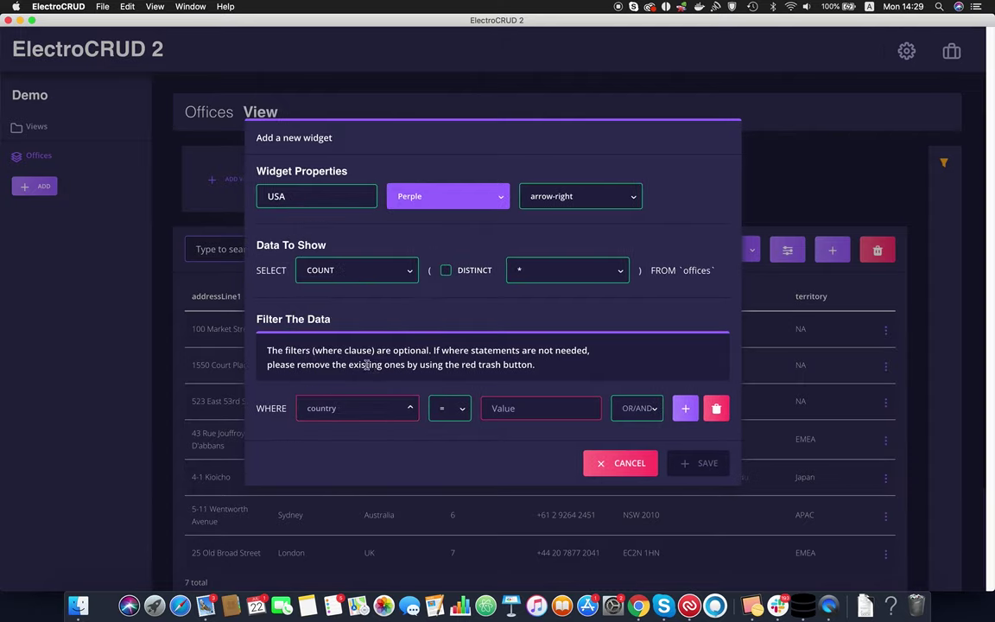
left_click(456, 414)
left_click(446, 432)
left_click(522, 408)
type("USA")
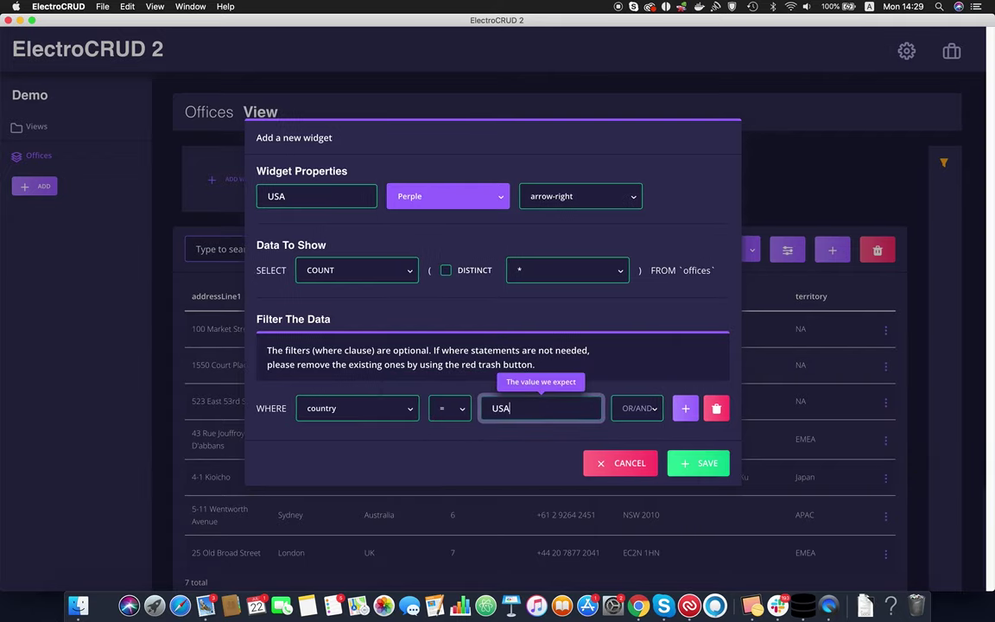
left_click(700, 466)
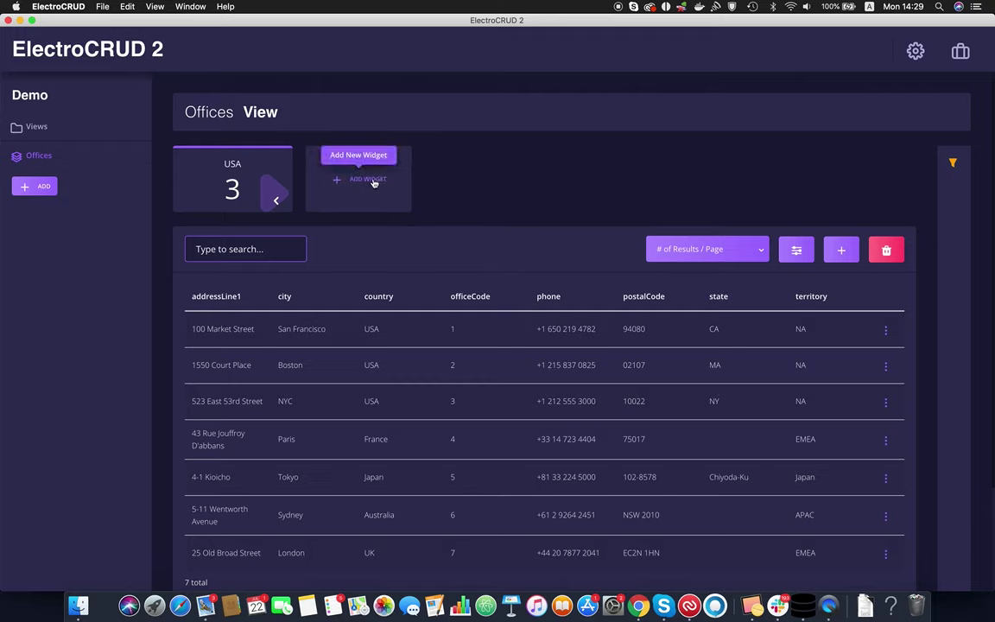
- Add a second widget titled France, copied from the table's country value, with the color Blue and the checkmark-circle-2 icon
double_click(373, 442)
key("super+c")
left_click(426, 198)
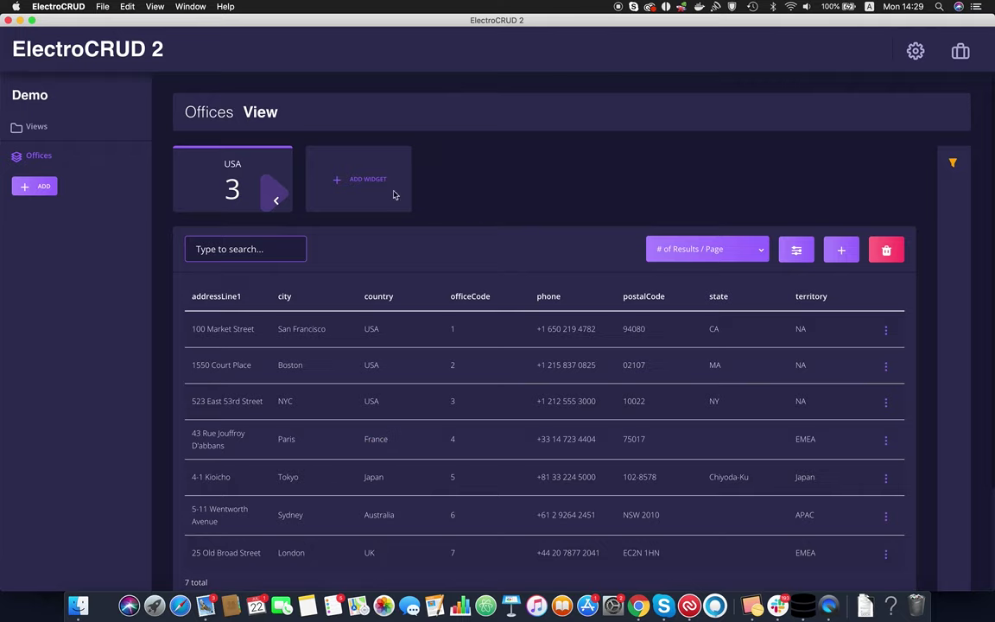
left_click(370, 180)
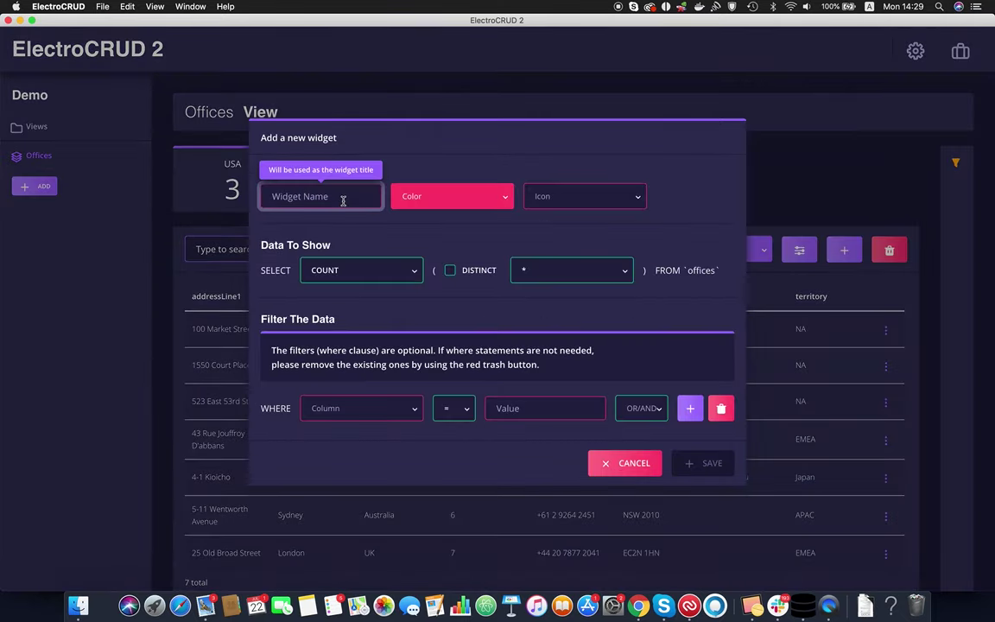
key("super+v")
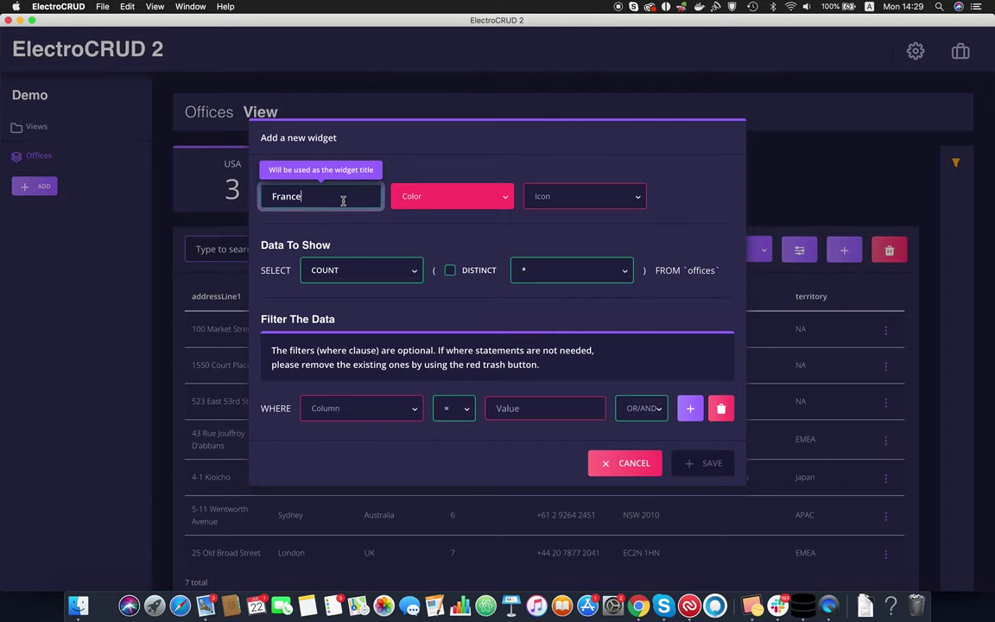
left_click(432, 196)
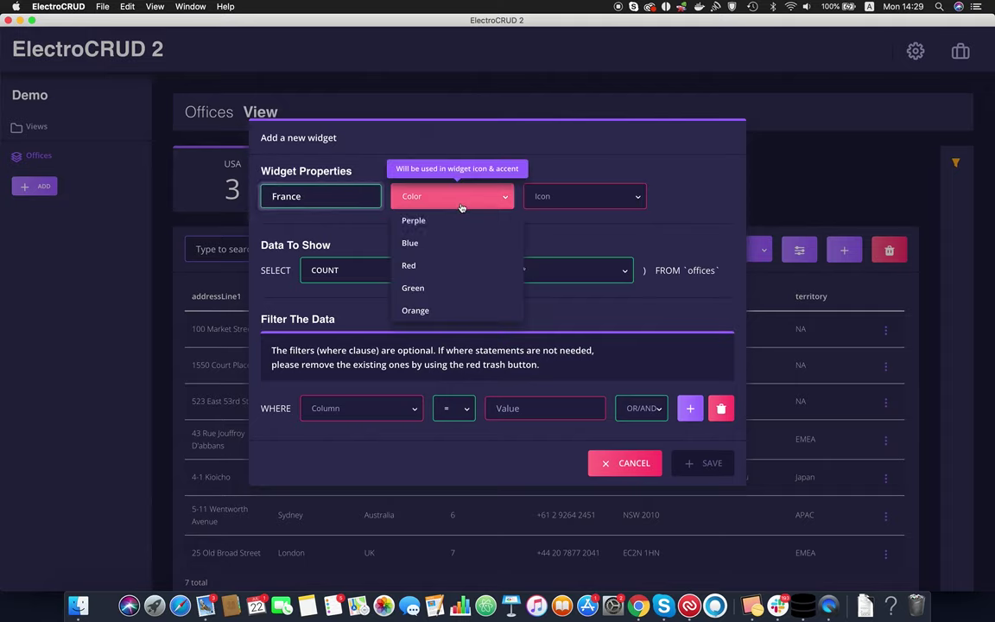
left_click(412, 244)
left_click(579, 197)
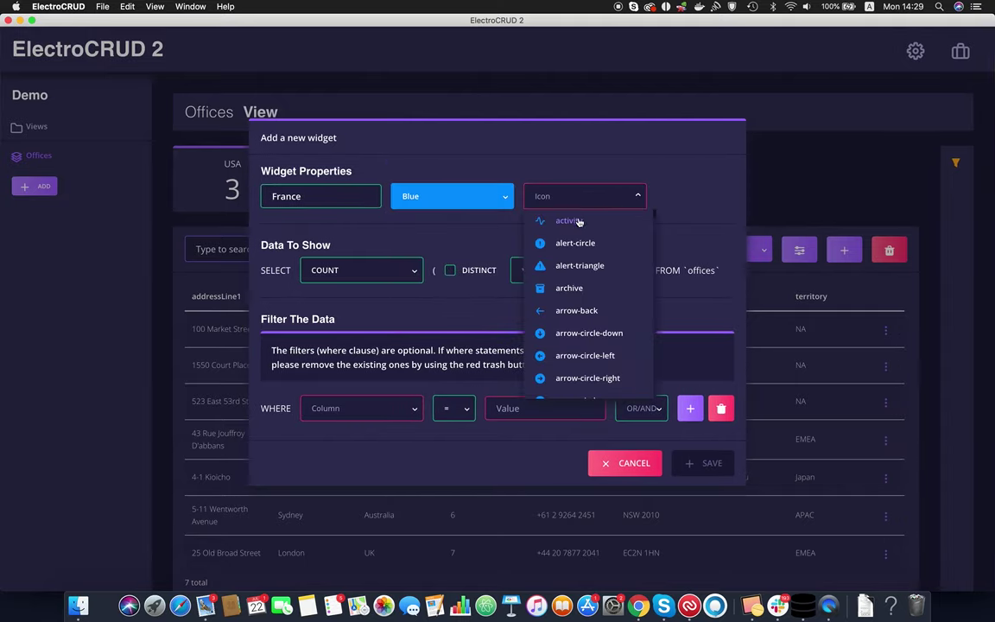
scroll(587, 294, "down", 5)
scroll(589, 315, "down", 6)
left_click(589, 329)
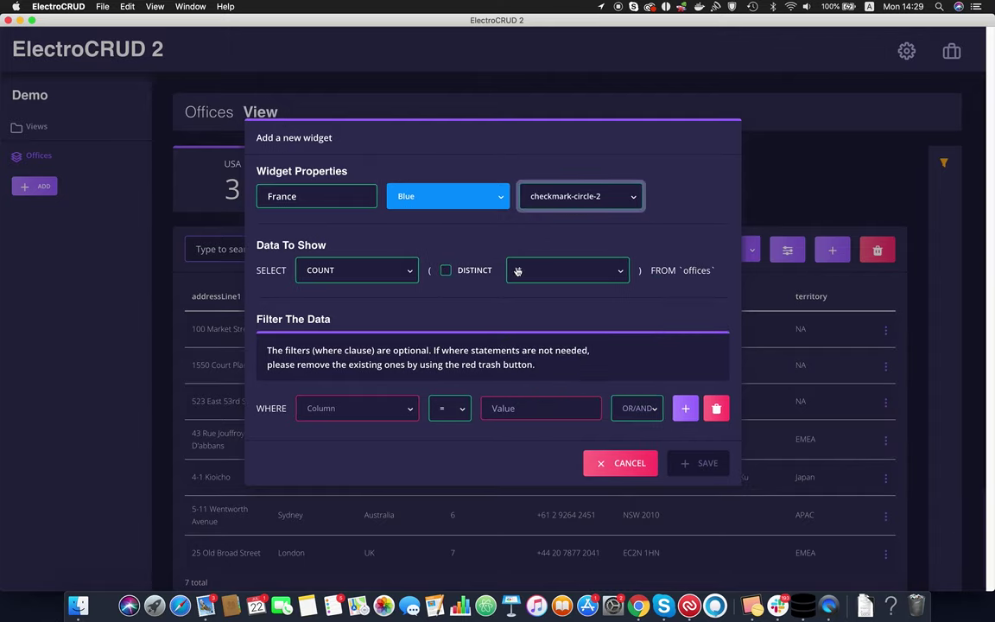
- Filter the France widget's data where country = France and save the widget
left_click(411, 405)
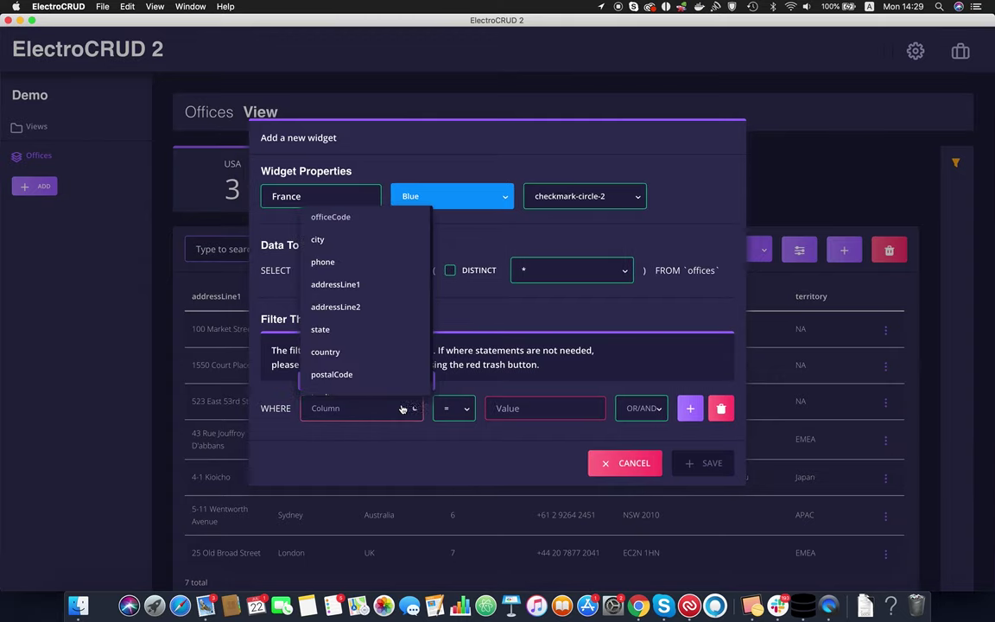
left_click(350, 354)
left_click(532, 411)
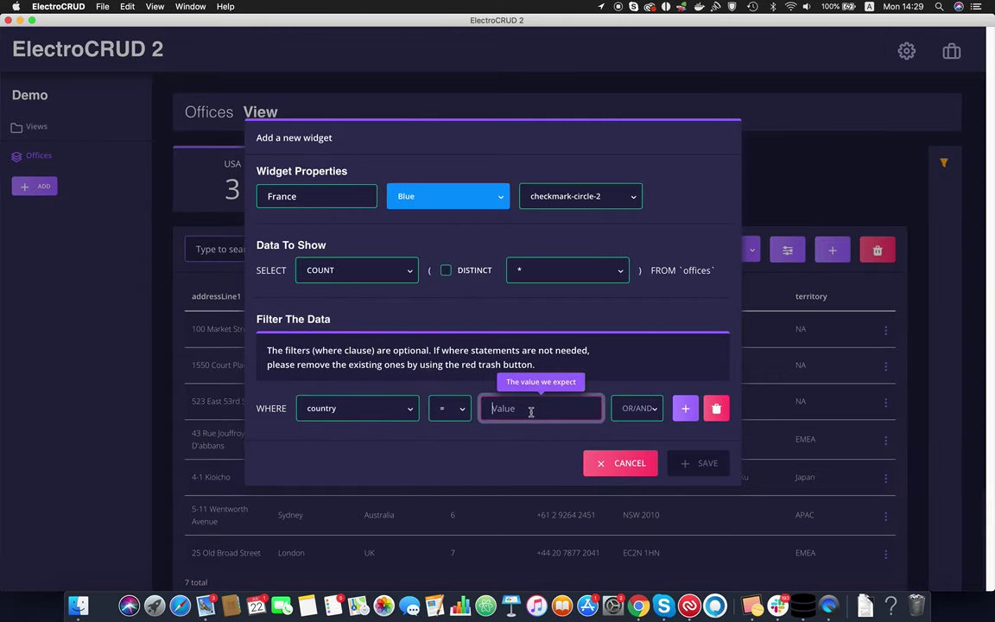
type("France")
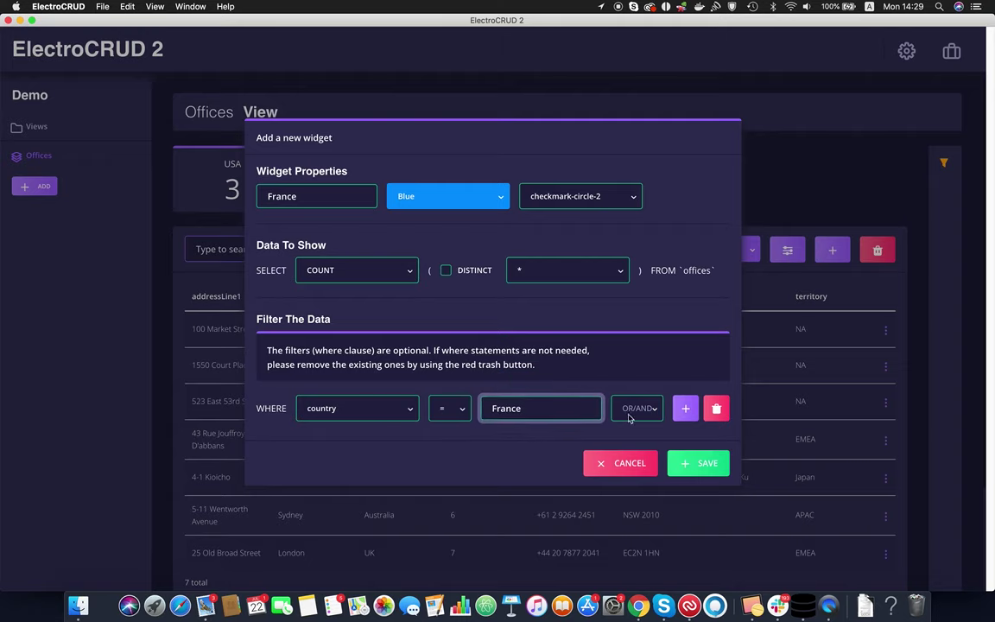
left_click(701, 464)
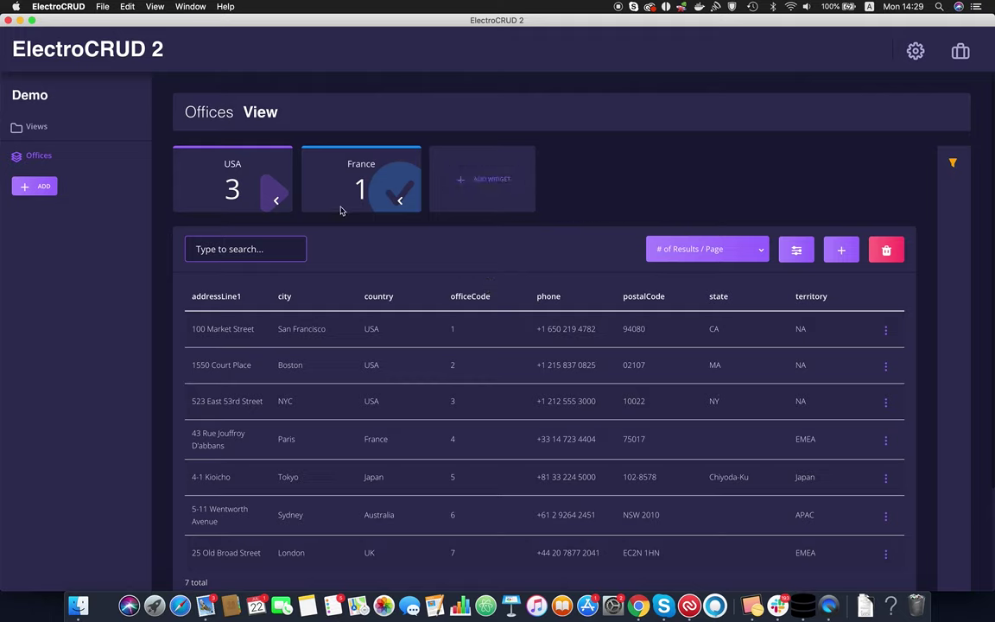
- Search the Offices table for USA and clear the search
left_click(250, 249)
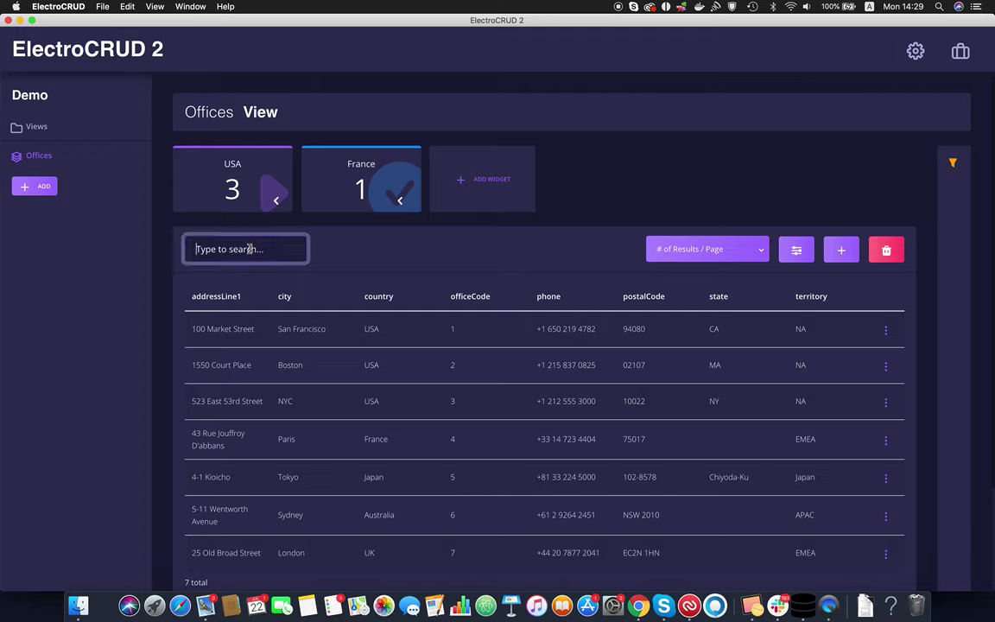
type("q")
key("BackSpace")
type("Y")
key("BackSpace")
type("USA")
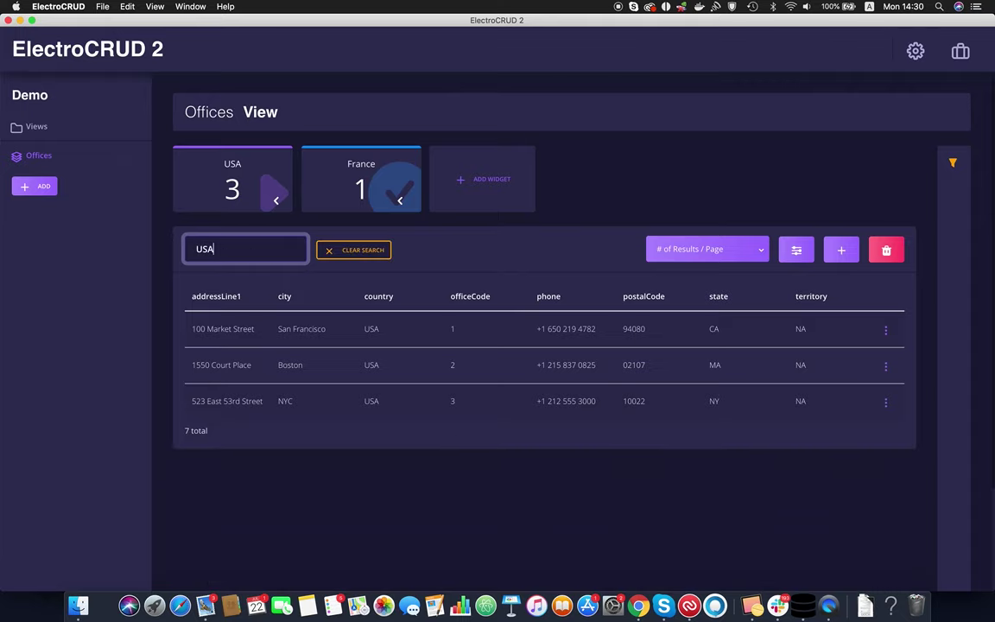
left_click(369, 250)
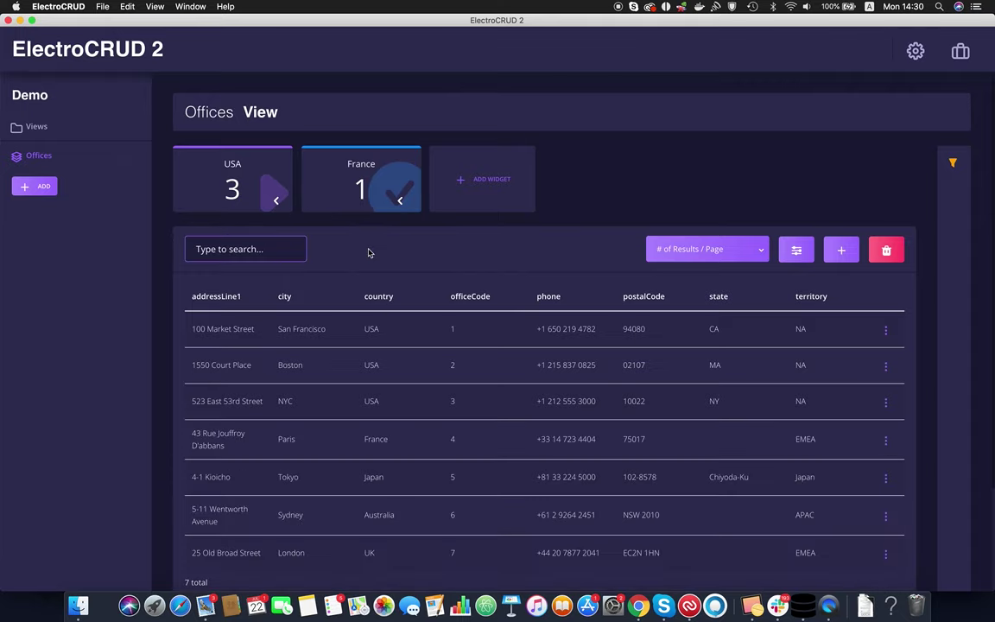
- Start a new filter for the Offices view named USA ONLY with the alert-circle icon
left_click(955, 164)
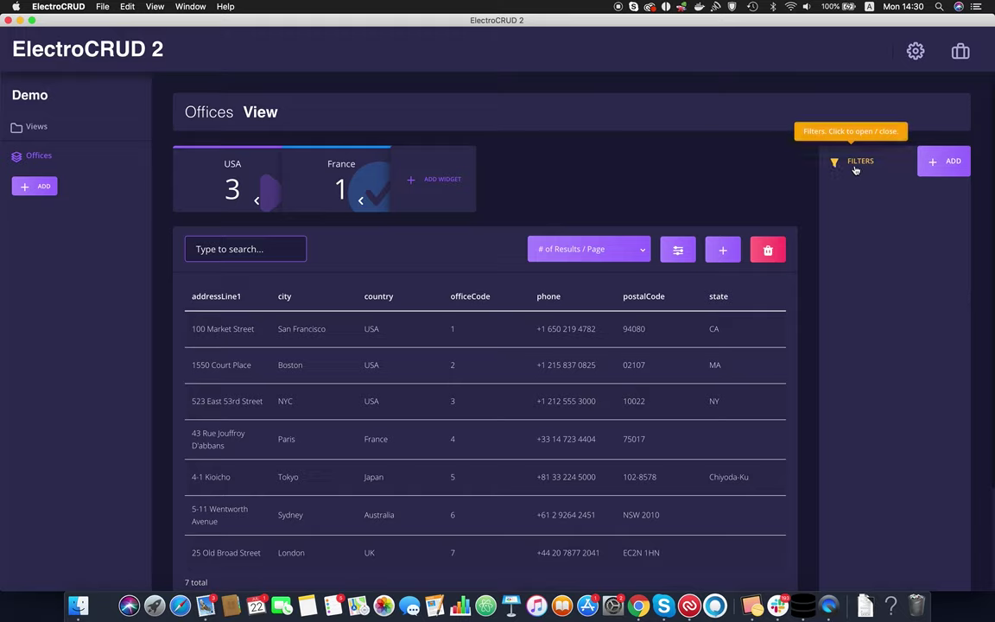
left_click(945, 164)
type("USA ONLY")
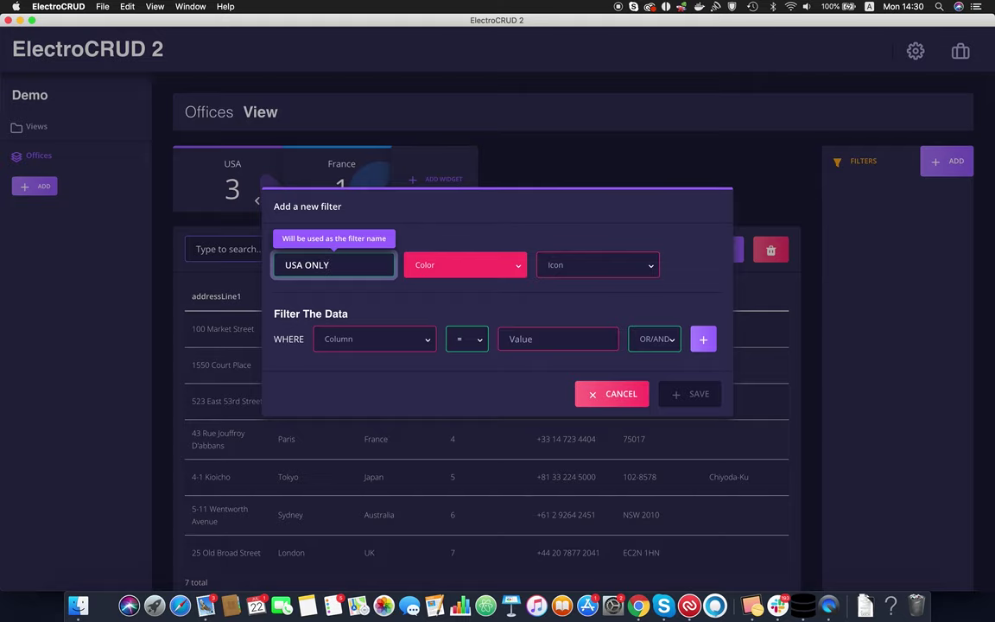
left_click(596, 268)
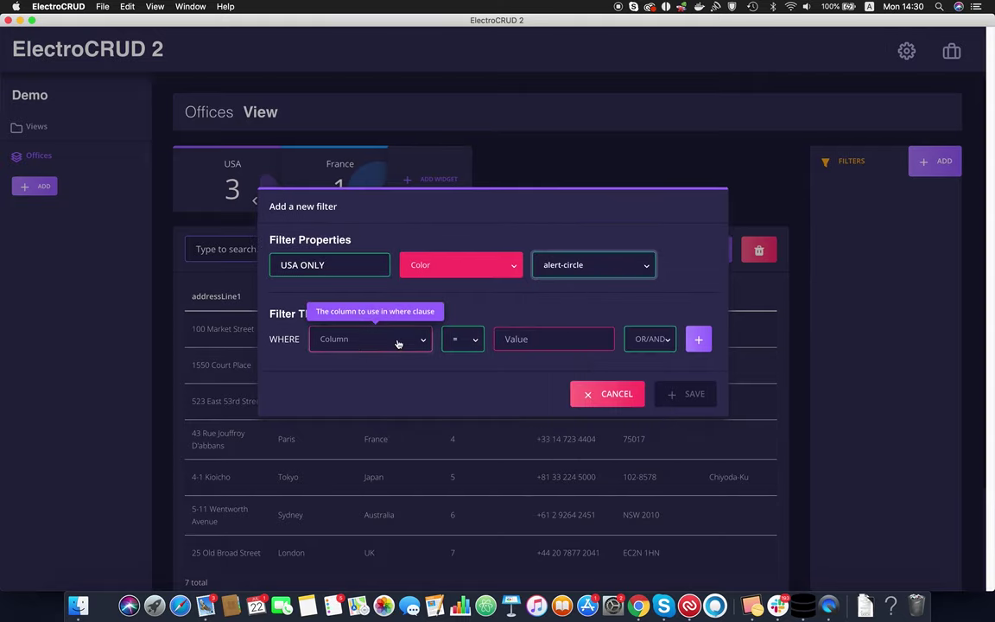
- Set the new filter's condition to country = USA with the AND operator
left_click(360, 347)
left_click(357, 485)
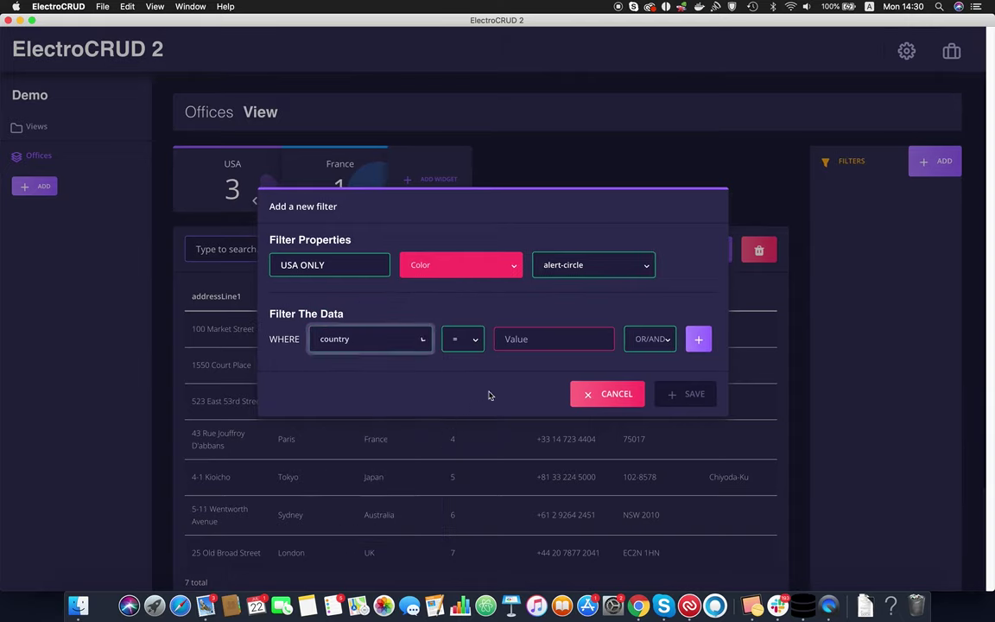
left_click(518, 339)
type("USA")
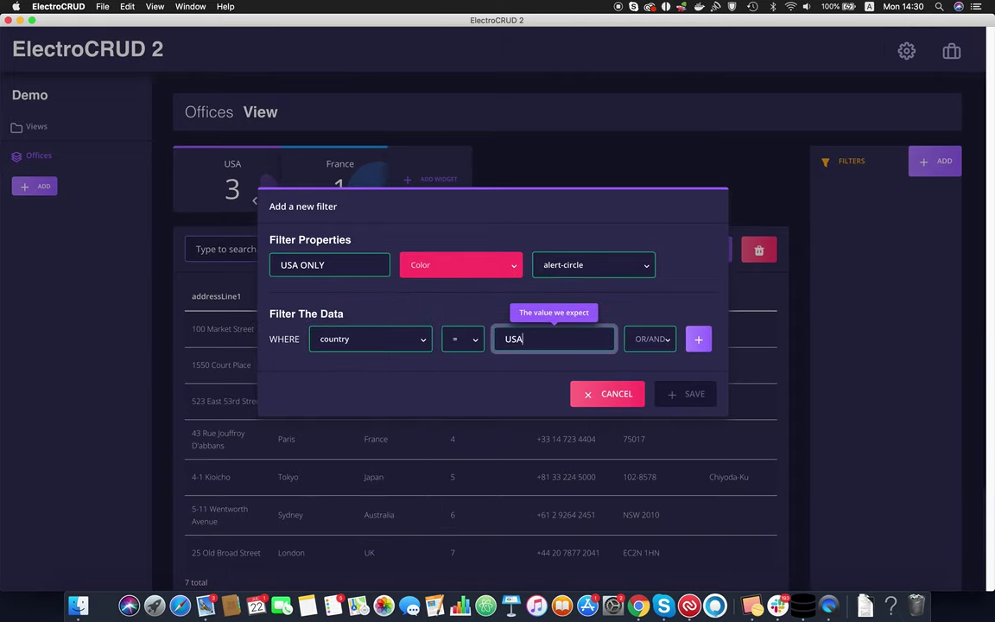
left_click(650, 339)
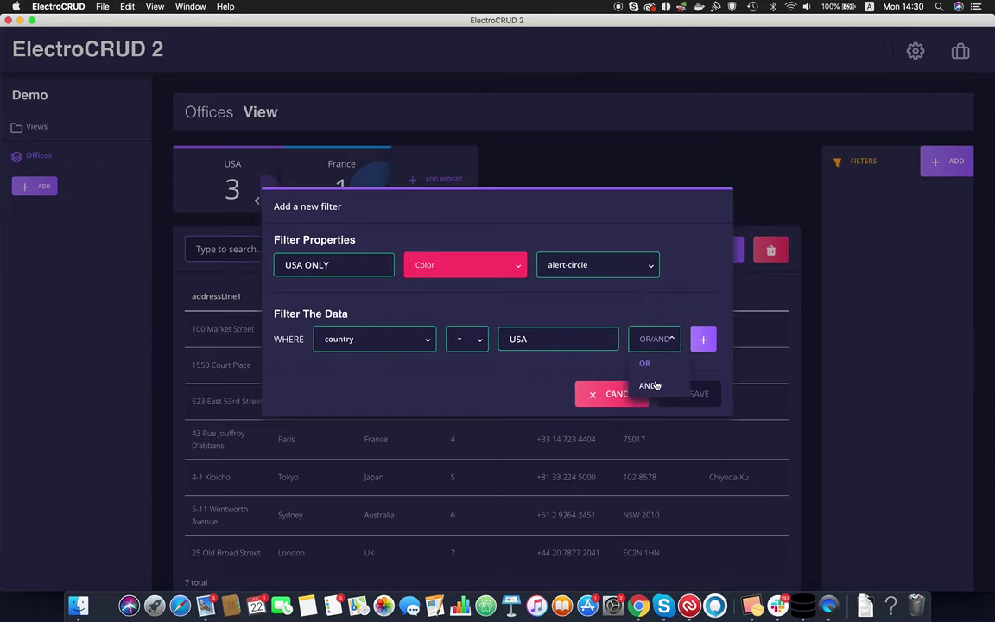
left_click(648, 386)
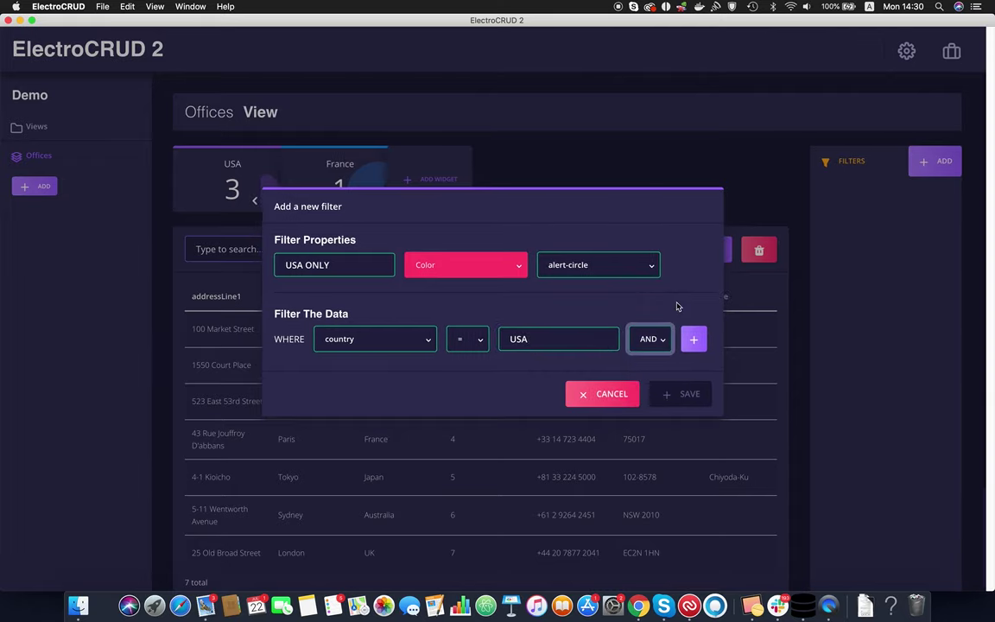
- Give the USA ONLY filter the color Perple and save it
left_click(509, 266)
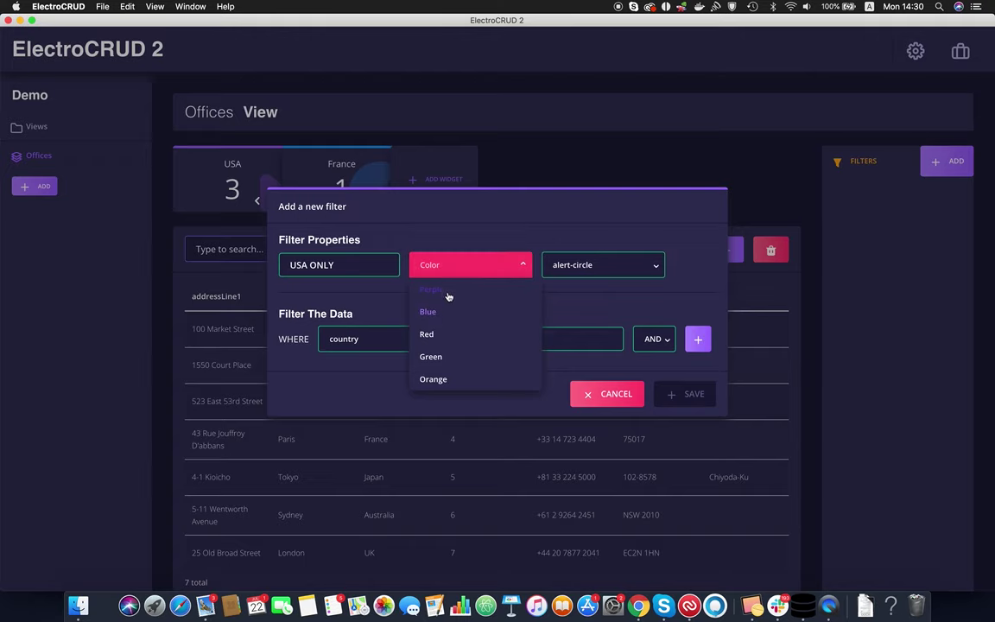
left_click(442, 291)
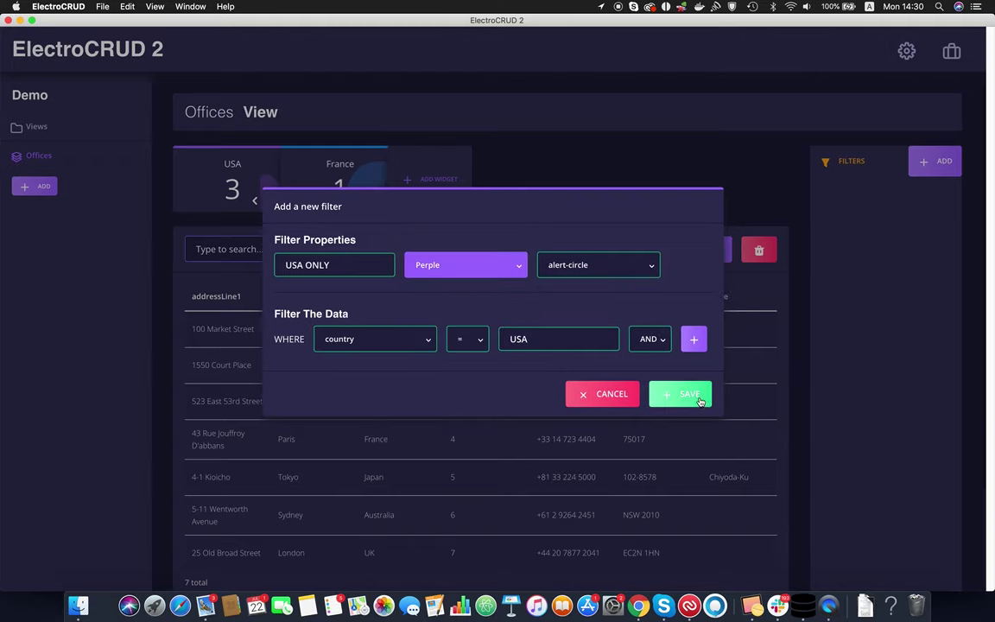
left_click(698, 396)
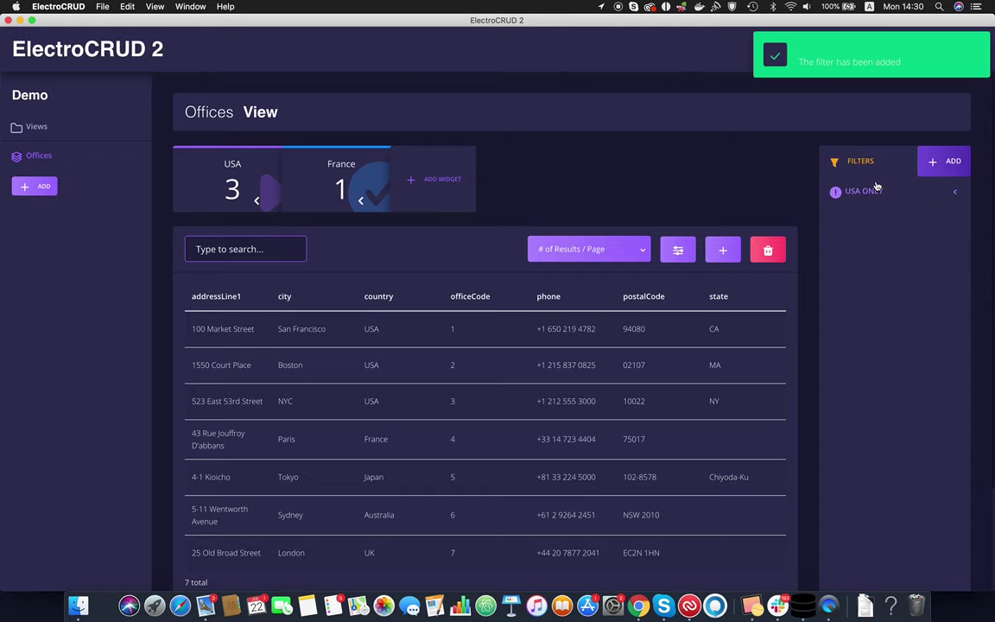
- Apply the USA ONLY filter to the Offices table and collapse the filter list
left_click(833, 161)
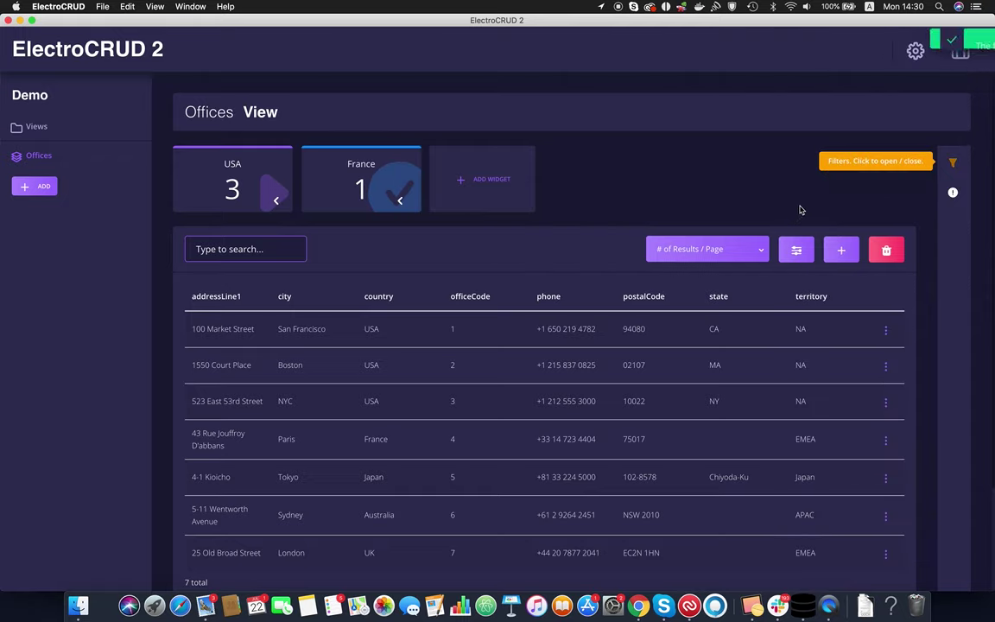
left_click(954, 163)
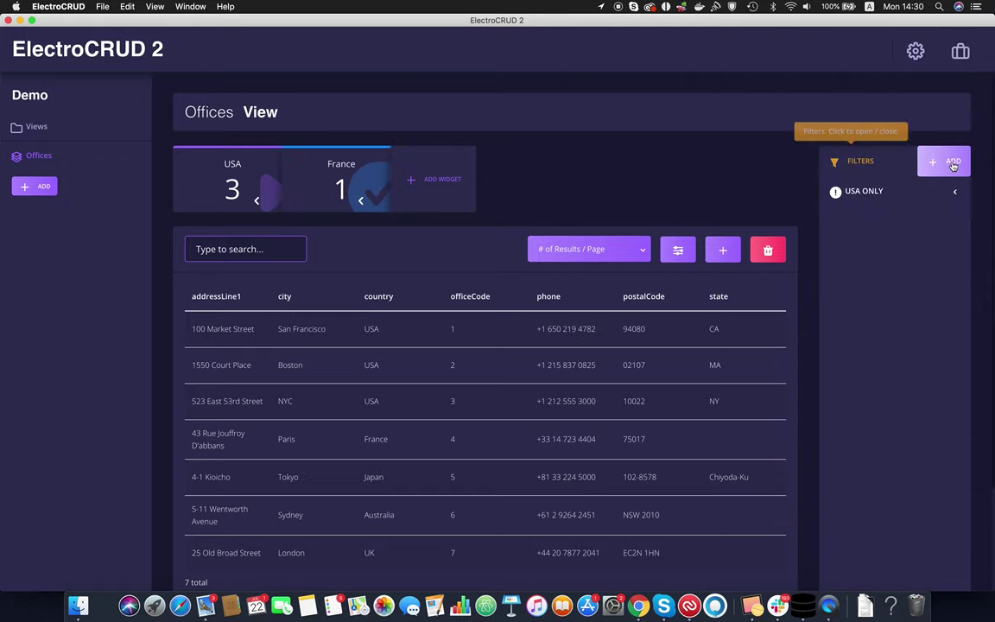
left_click(876, 193)
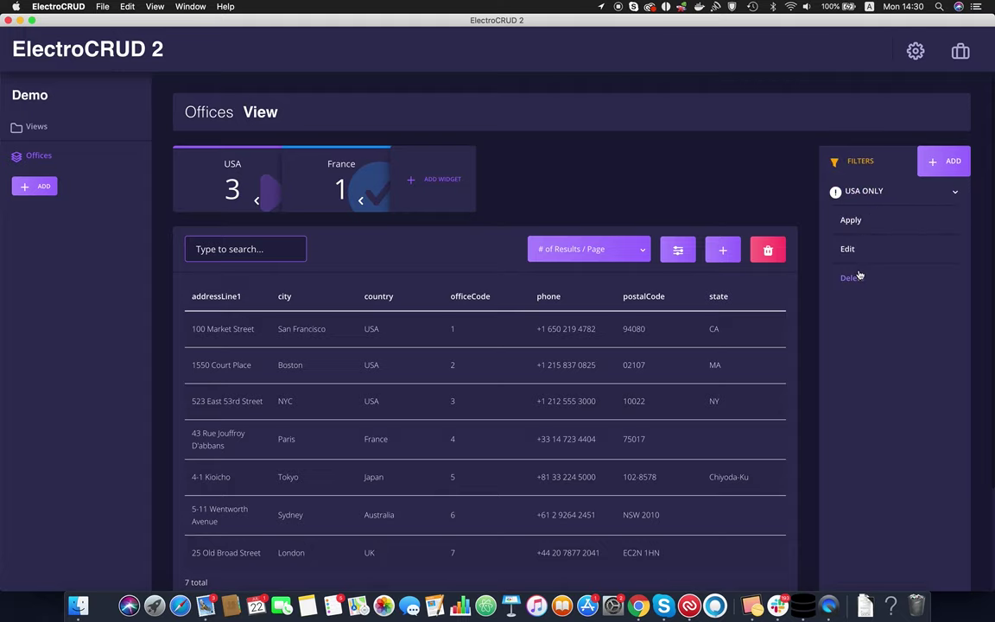
left_click(867, 222)
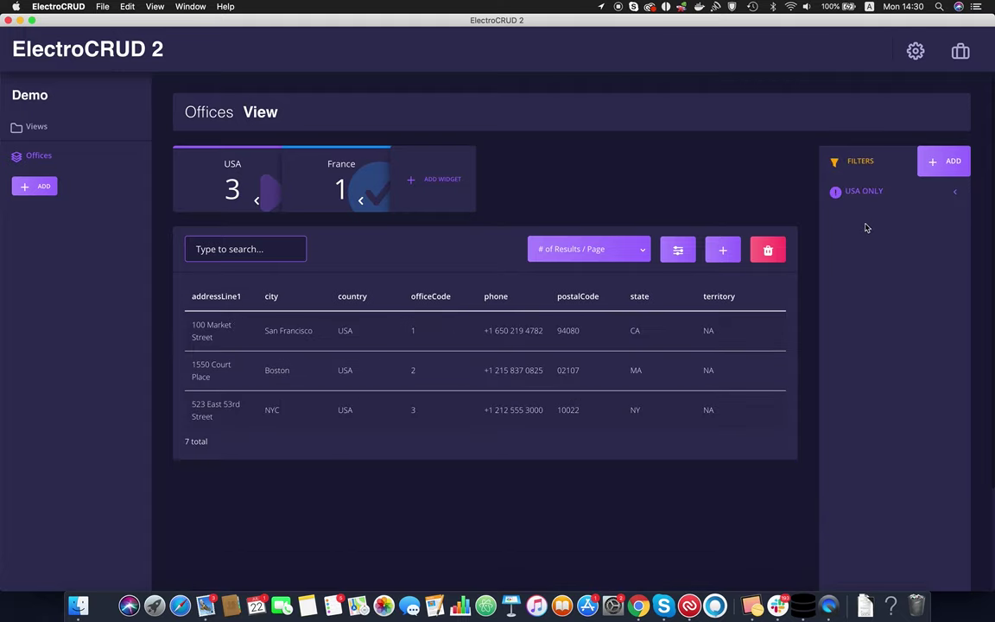
left_click(835, 161)
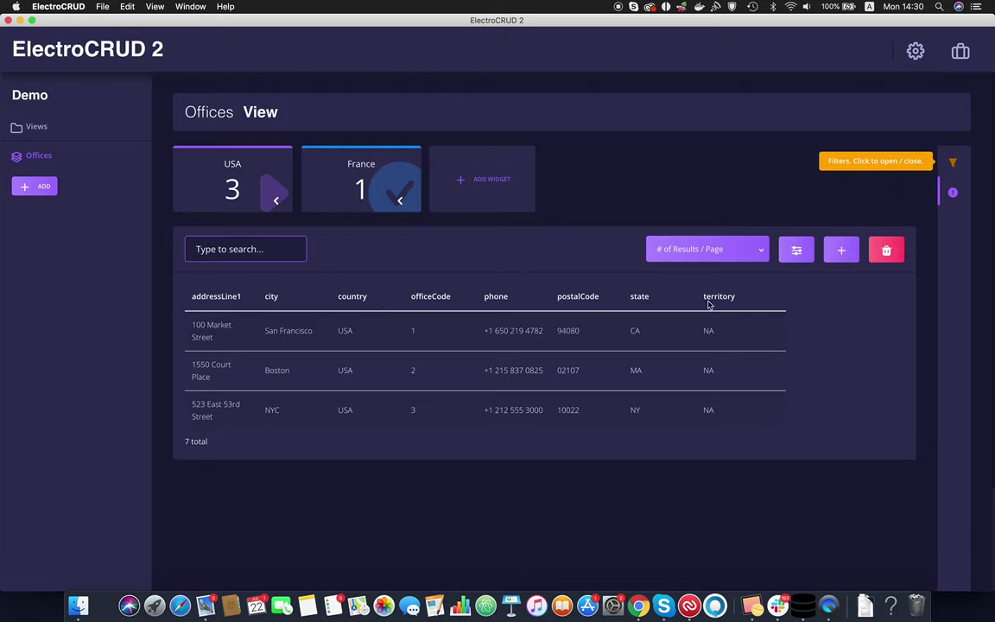
- Stop applying the USA ONLY filter to the Offices table
left_click(953, 161)
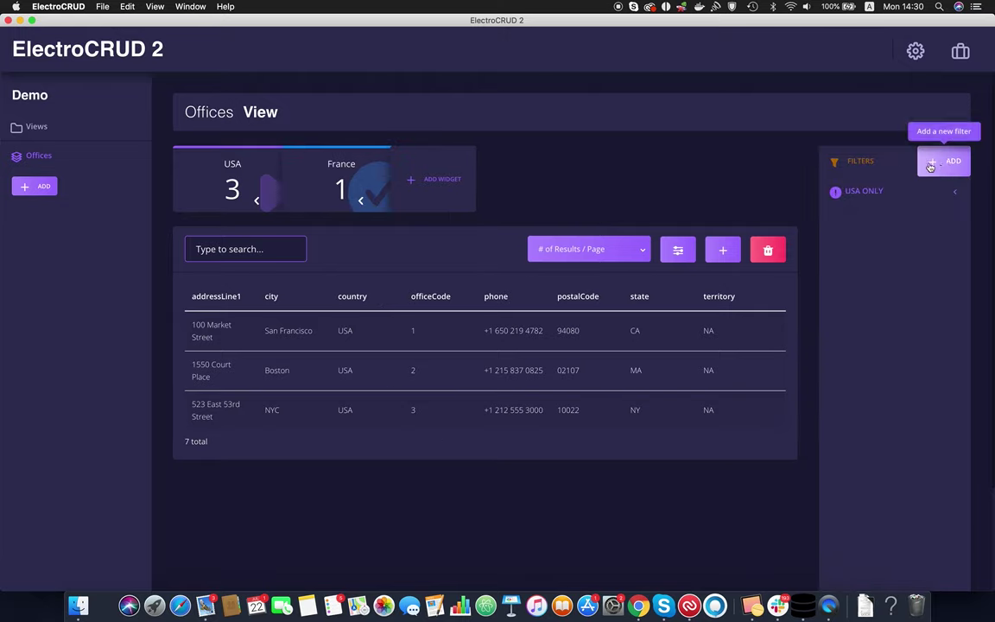
left_click(956, 195)
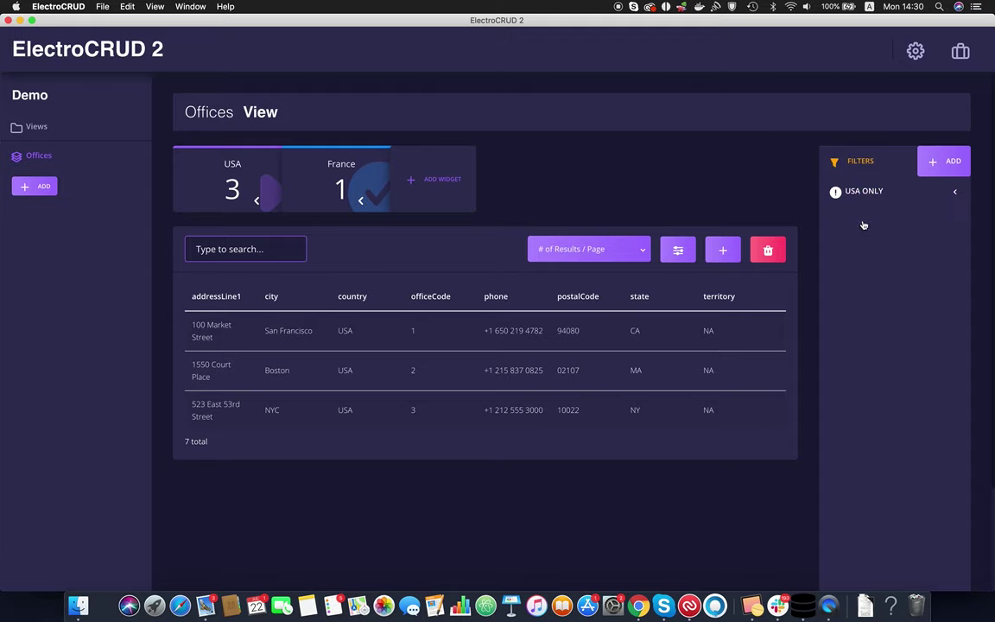
left_click(863, 222)
- View the USA ONLY filter's edit settings, close them without changes and collapse the filter list
left_click(956, 197)
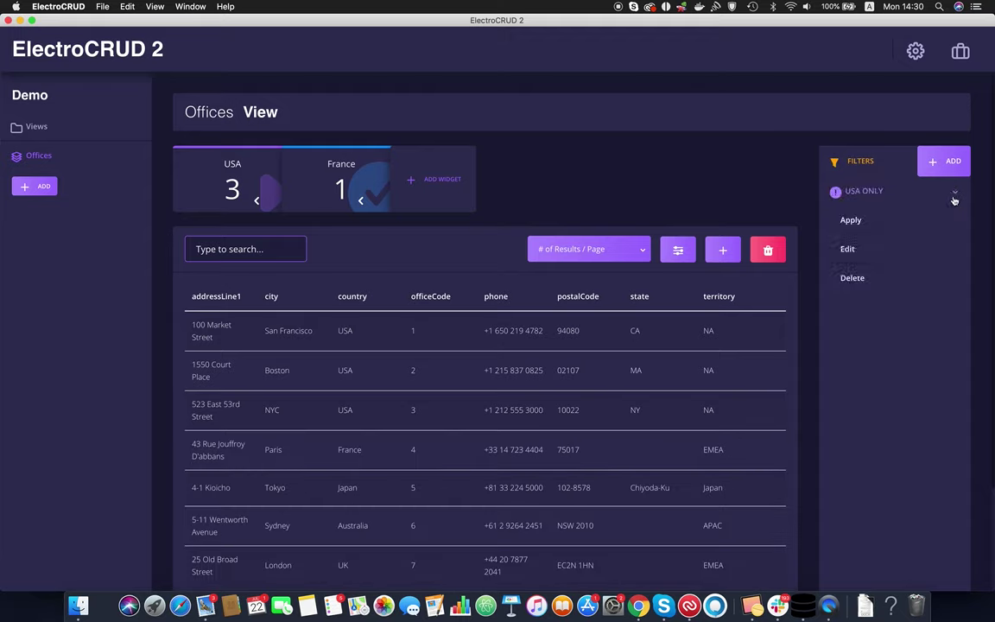
left_click(849, 249)
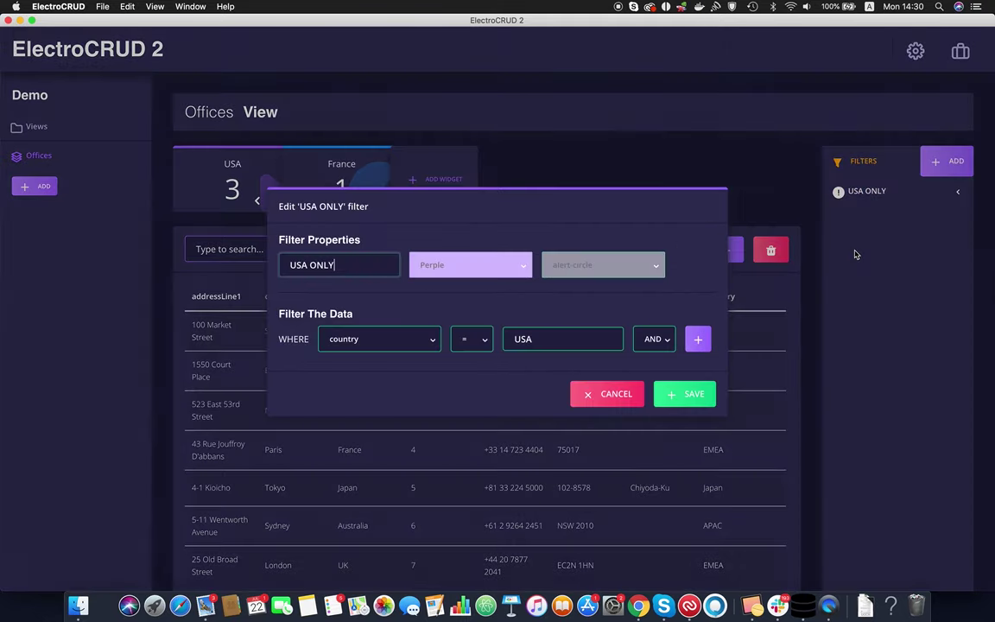
left_click(615, 396)
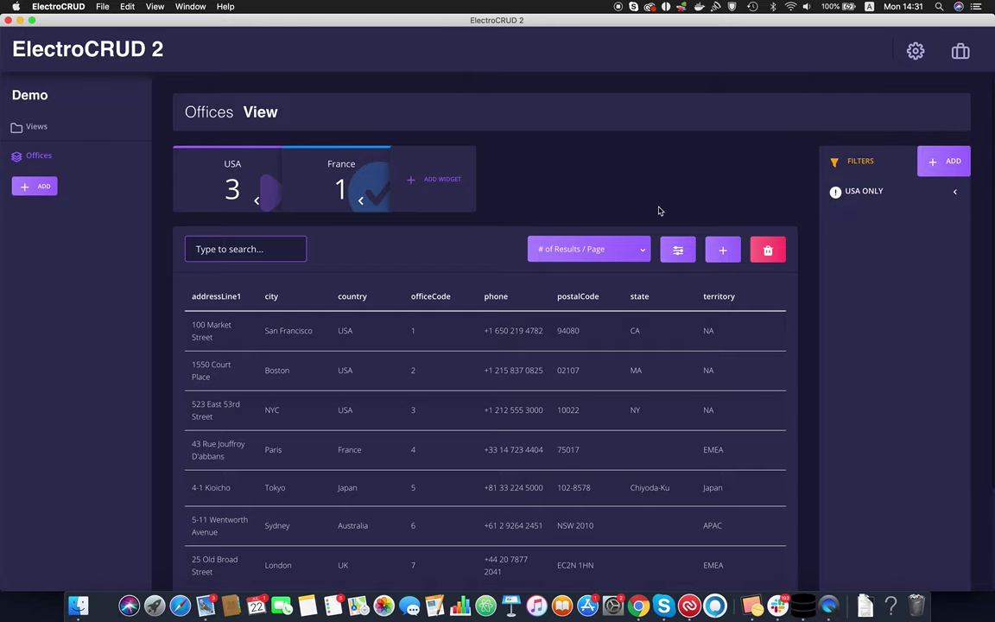
left_click(862, 163)
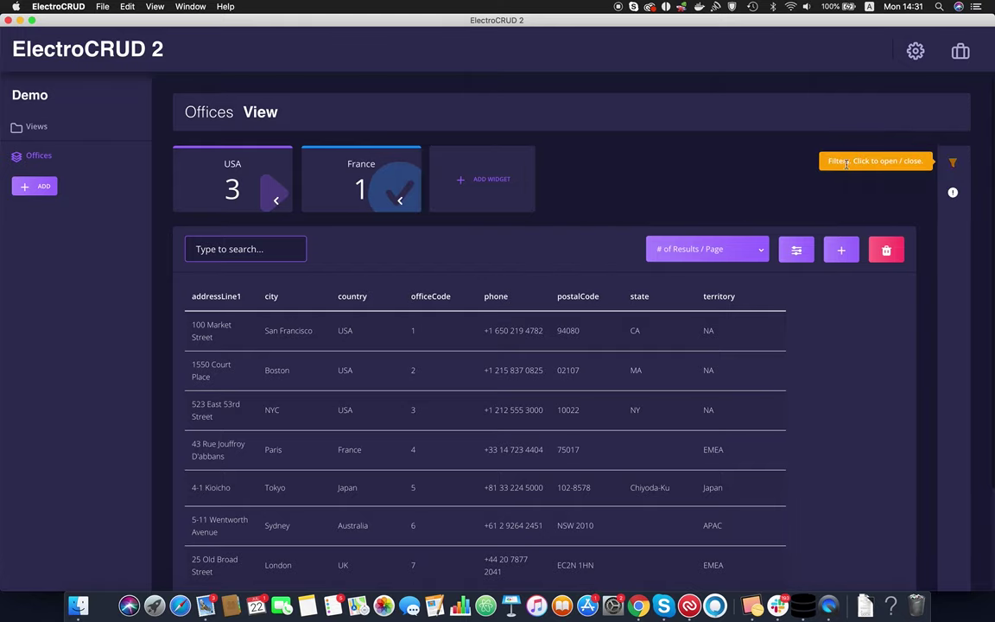
- Set the Offices table to 25 results per page
left_click(734, 248)
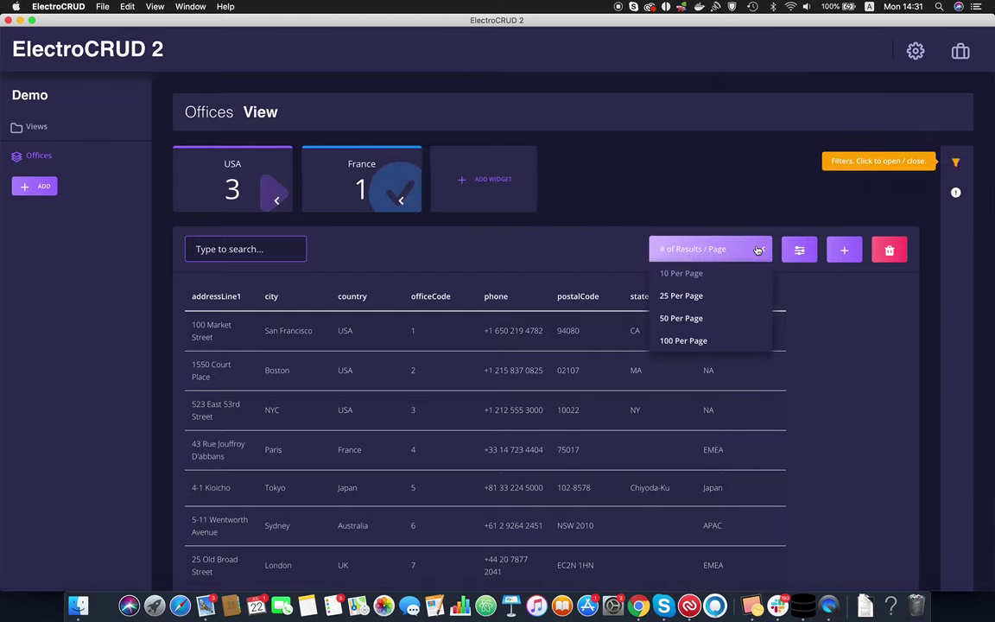
left_click(691, 296)
scroll(665, 397, "down", 3)
scroll(678, 376, "up", 3)
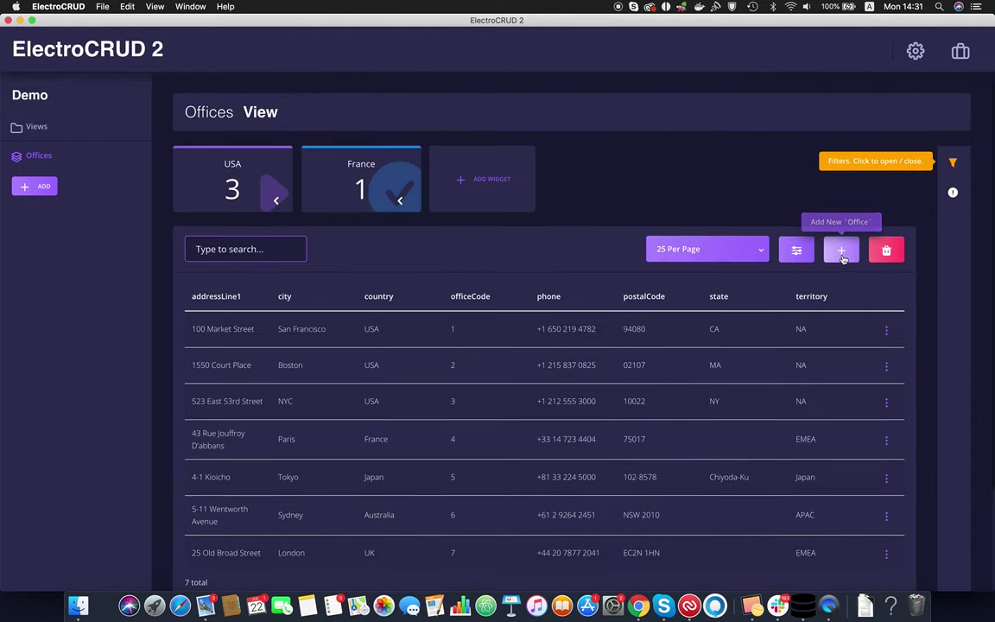
- Open the San Francisco office record for editing, review its fields and save it without changes
left_click(886, 331)
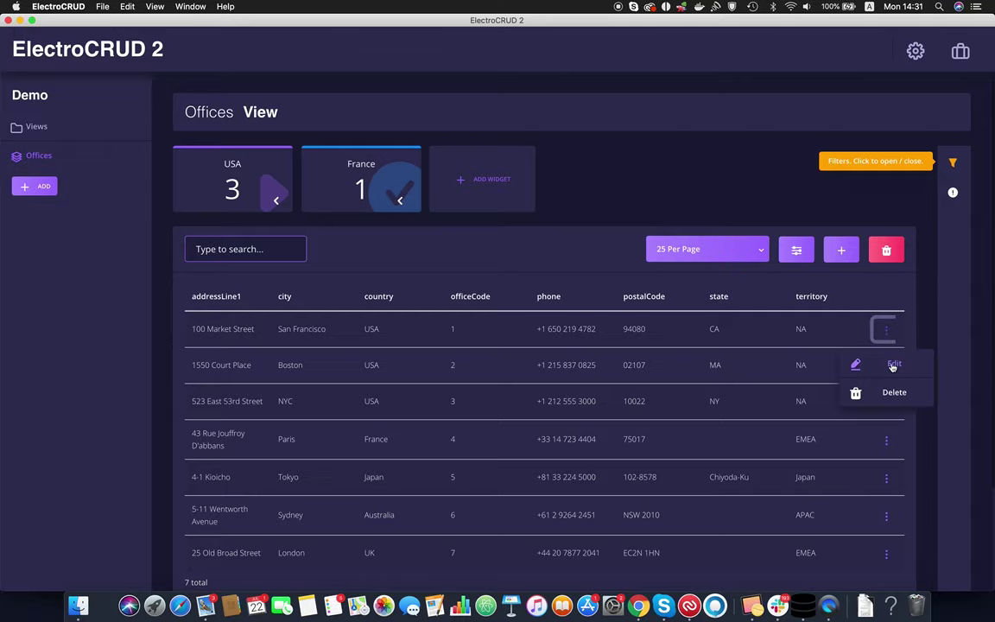
left_click(892, 366)
scroll(303, 250, "down", 1)
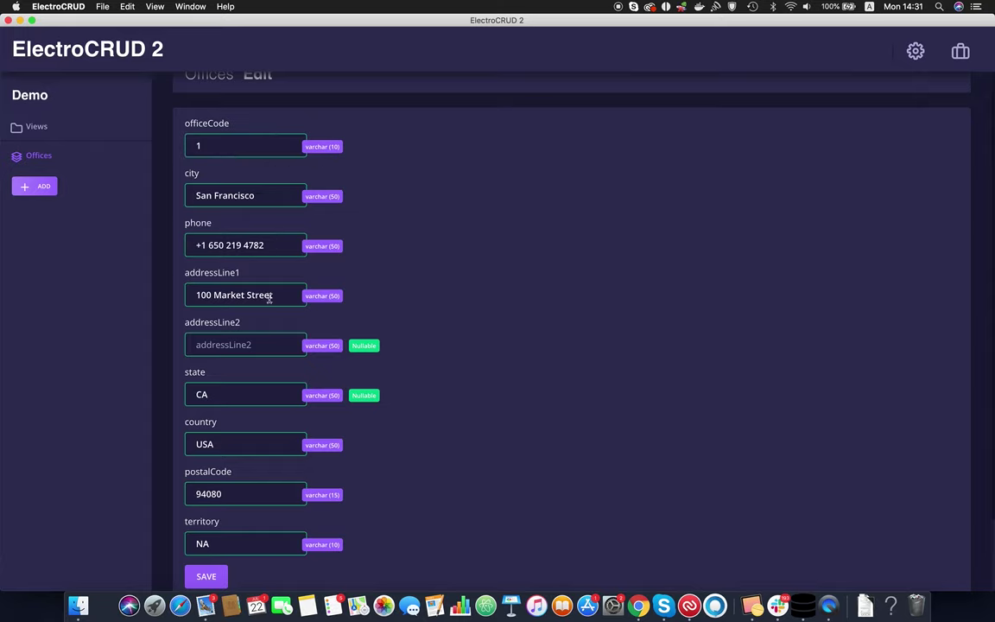
scroll(277, 453, "down", 2)
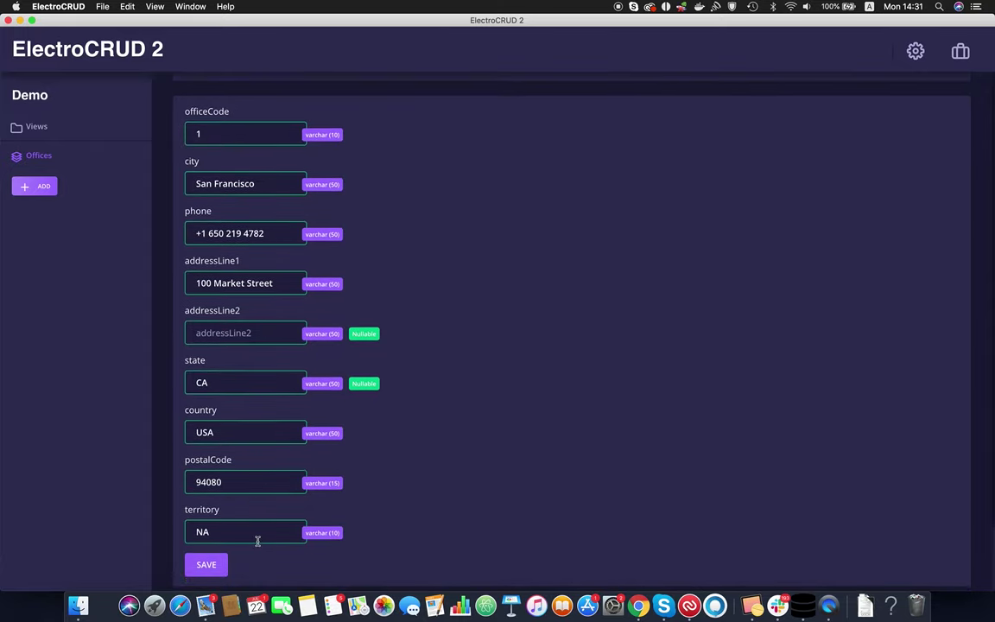
left_click(207, 525)
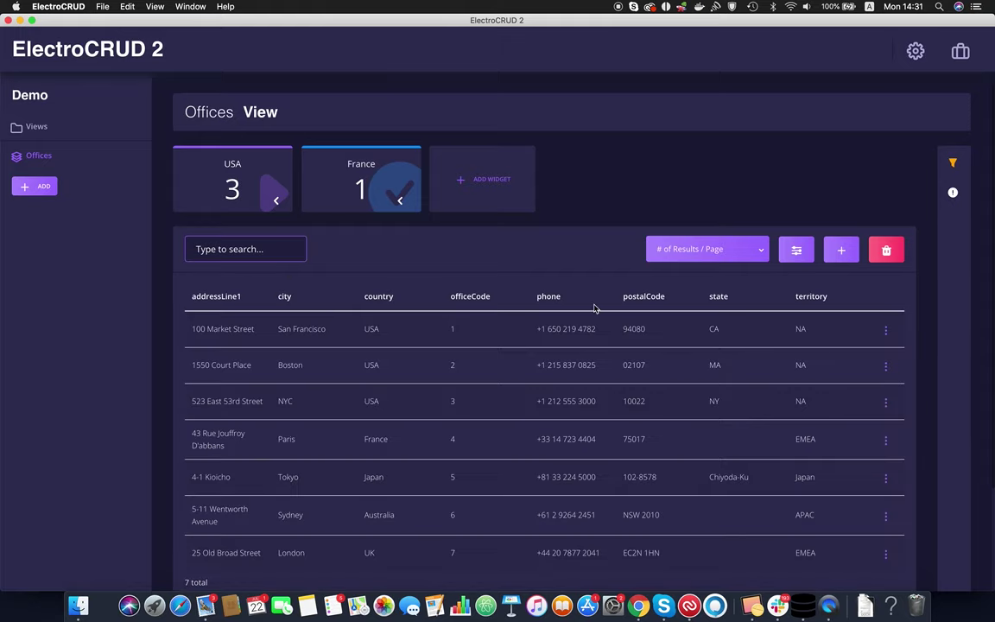
- Start a new office record with office code 100, city New York and a placeholder phone number
left_click(843, 251)
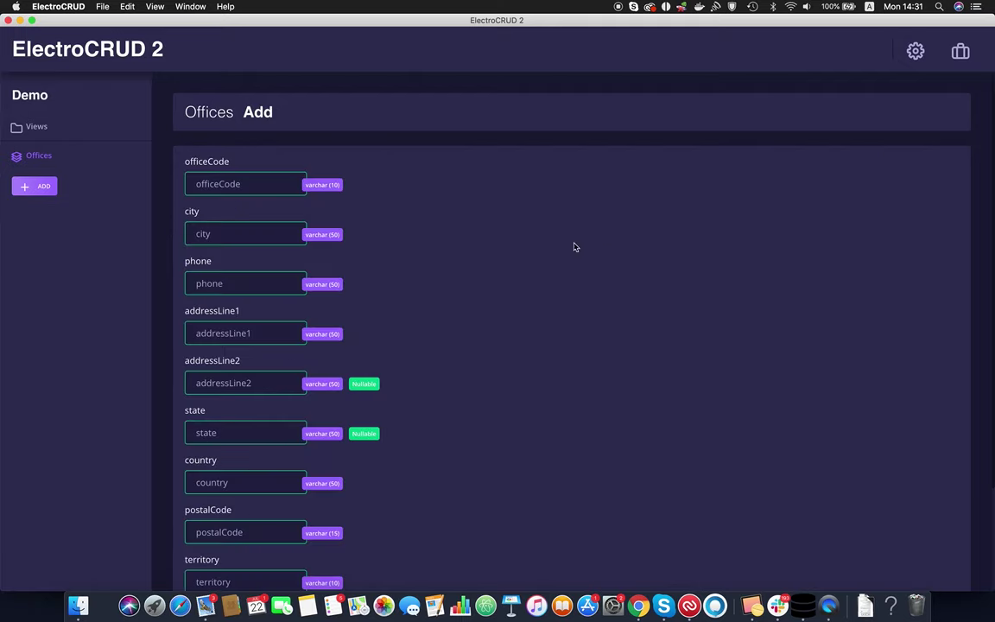
left_click(231, 186)
type("100")
key("Tab")
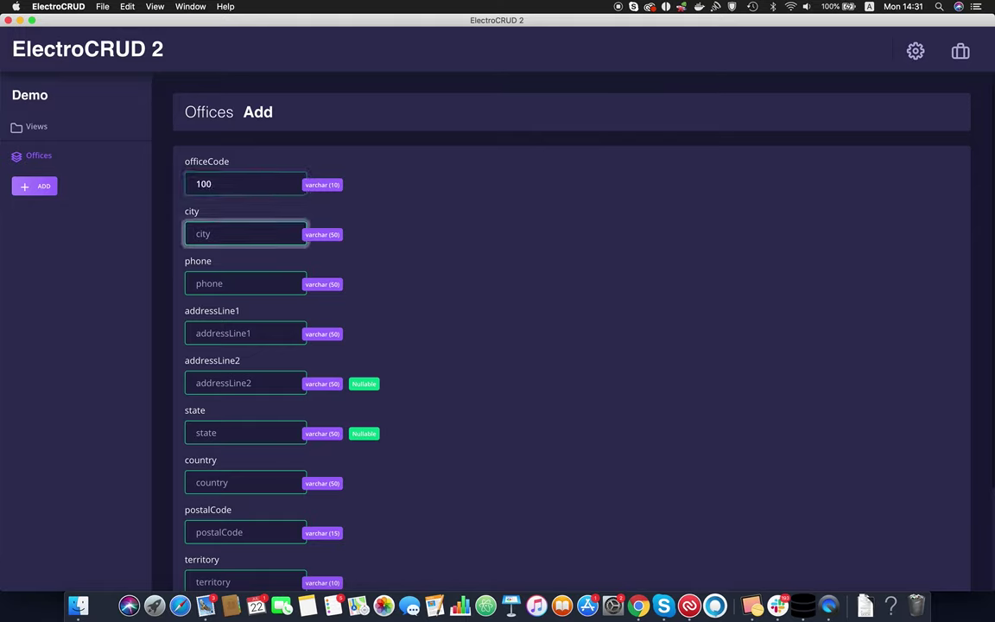
type("New York")
key("Tab")
type("000")
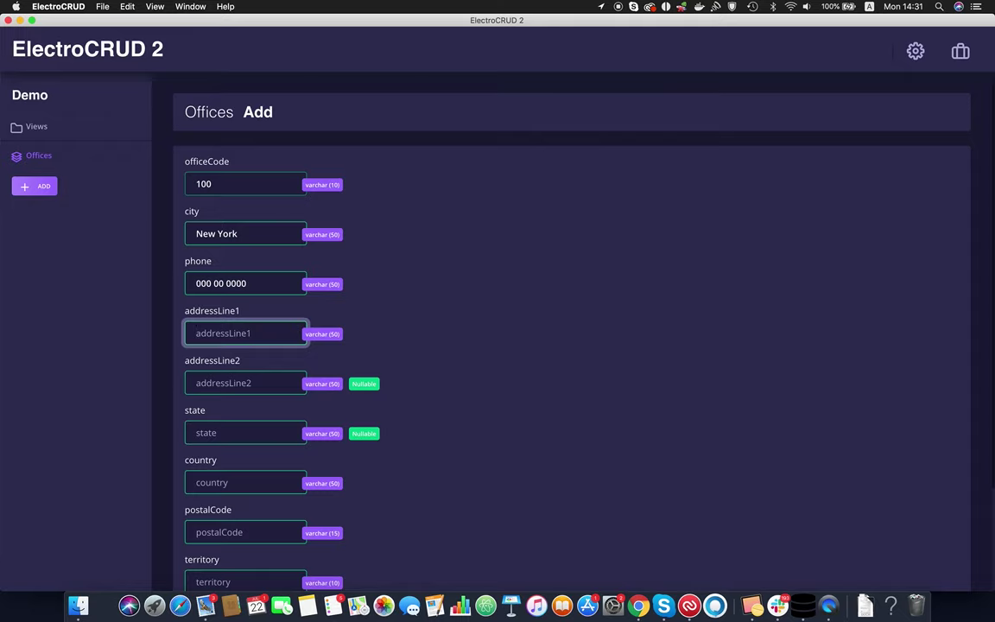
- Fill in the new office's address lines as Address 1 and Address 2
type("Address 1")
key("Tab")
type("Address")
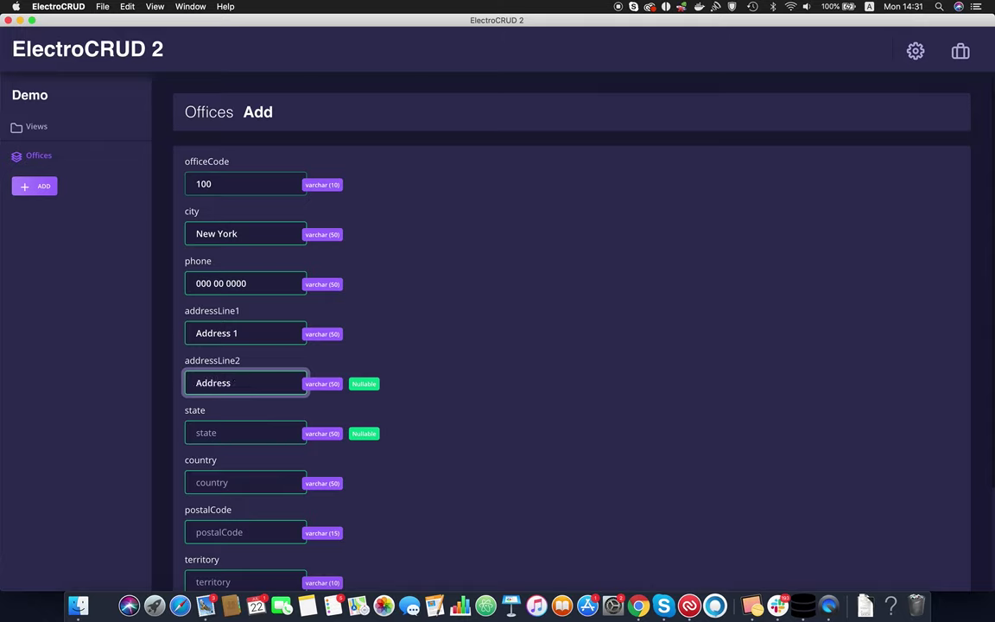
key("Tab")
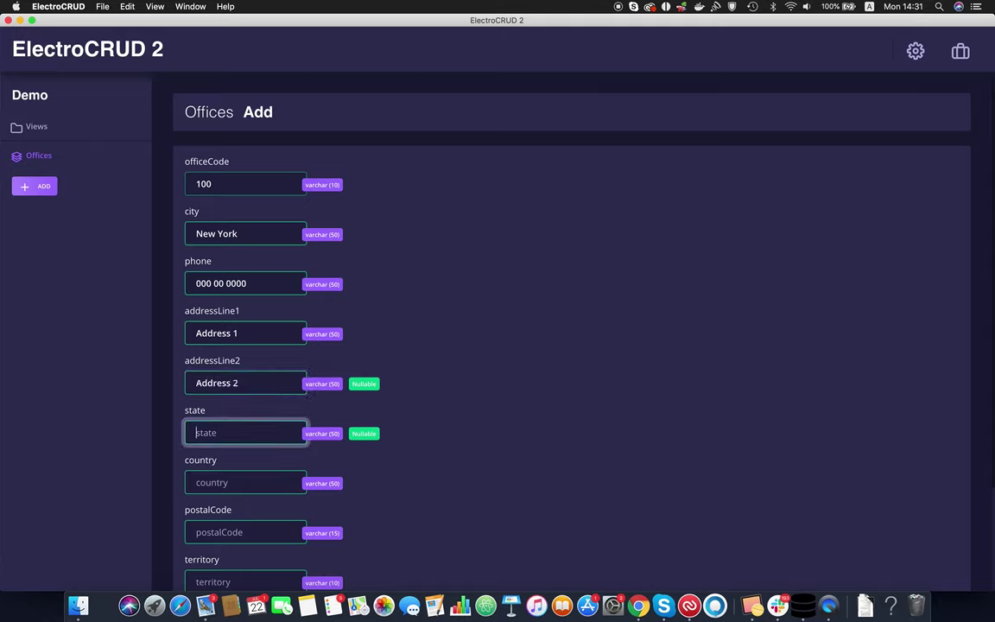
- Complete the office record with state NY, country USA, a postal code and territory NA, and save it
type("NY")
key("Tab")
type("USA")
key("Tab")
type("1001001")
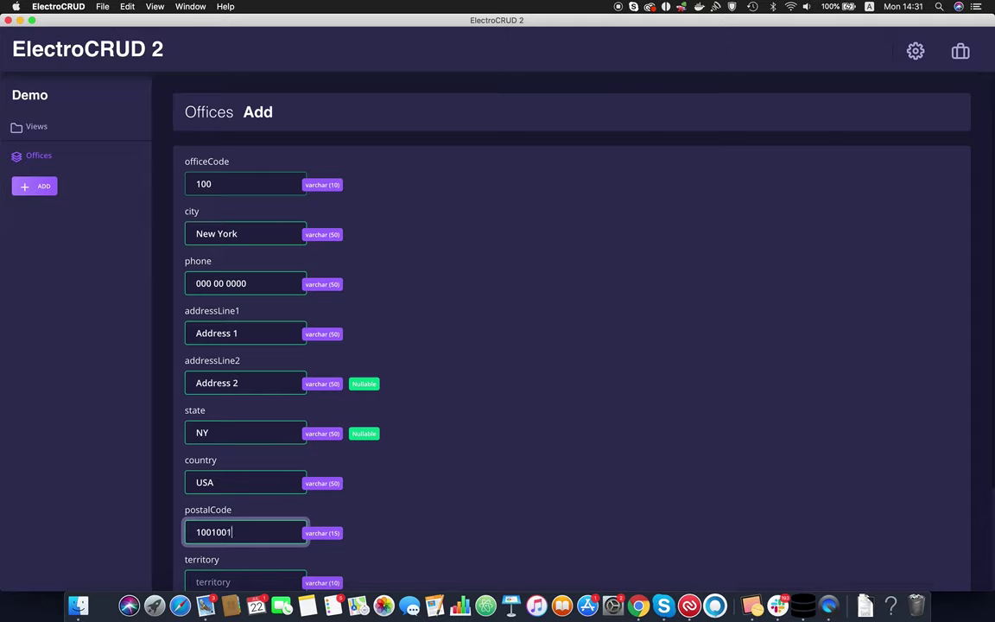
scroll(231, 155, "down", 5)
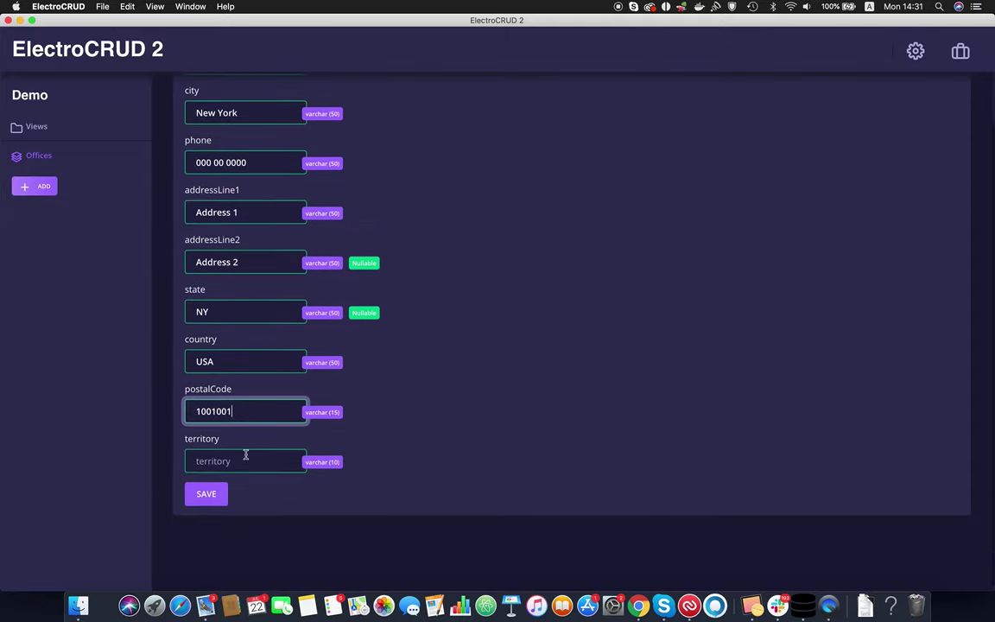
left_click(245, 458)
type("NA")
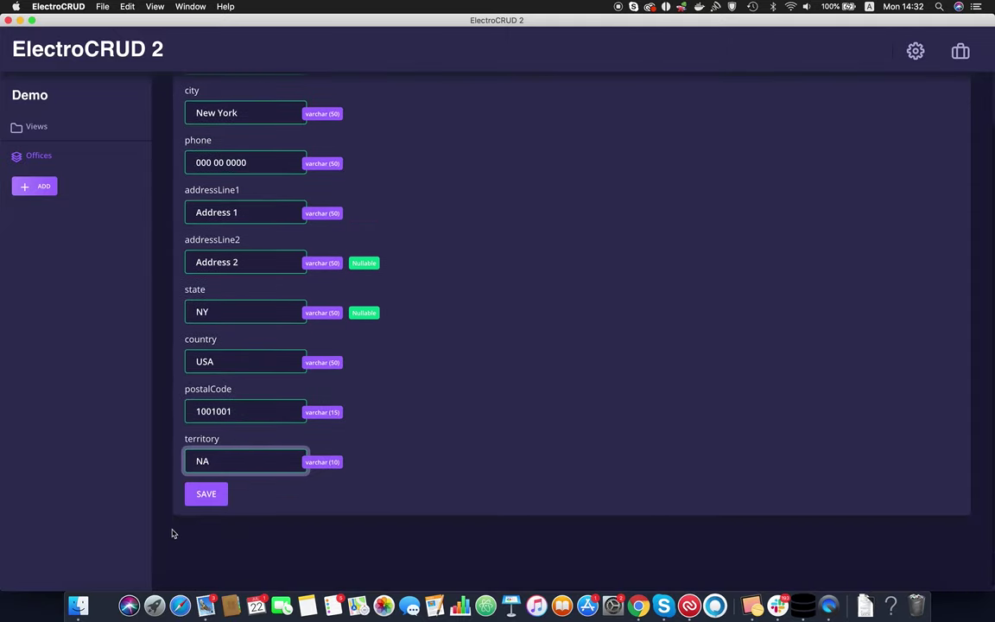
left_click(205, 501)
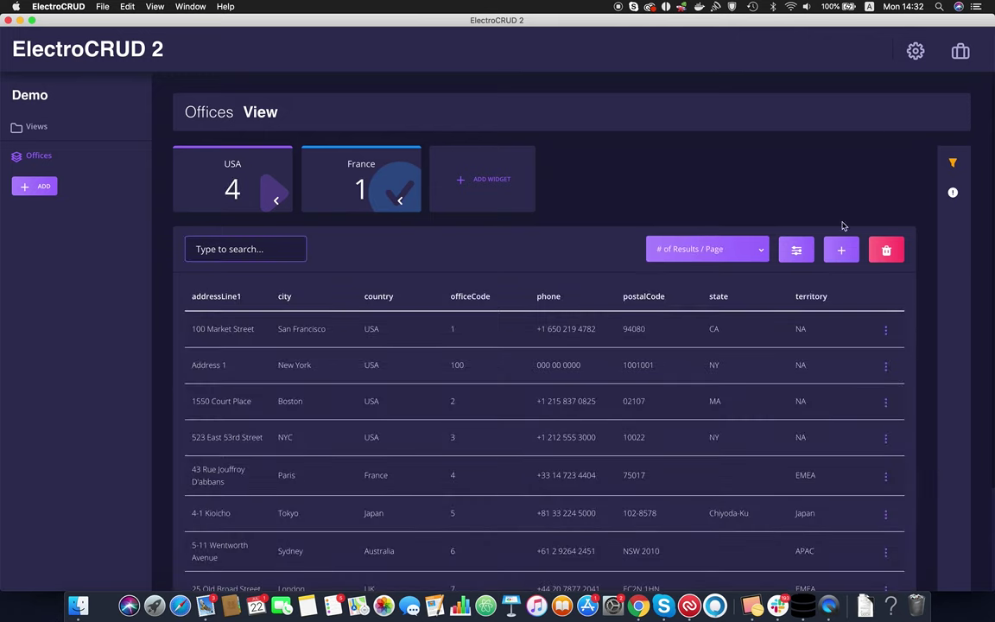
- Check the newly added New York office row in the Offices table
scroll(346, 347, "down", 2)
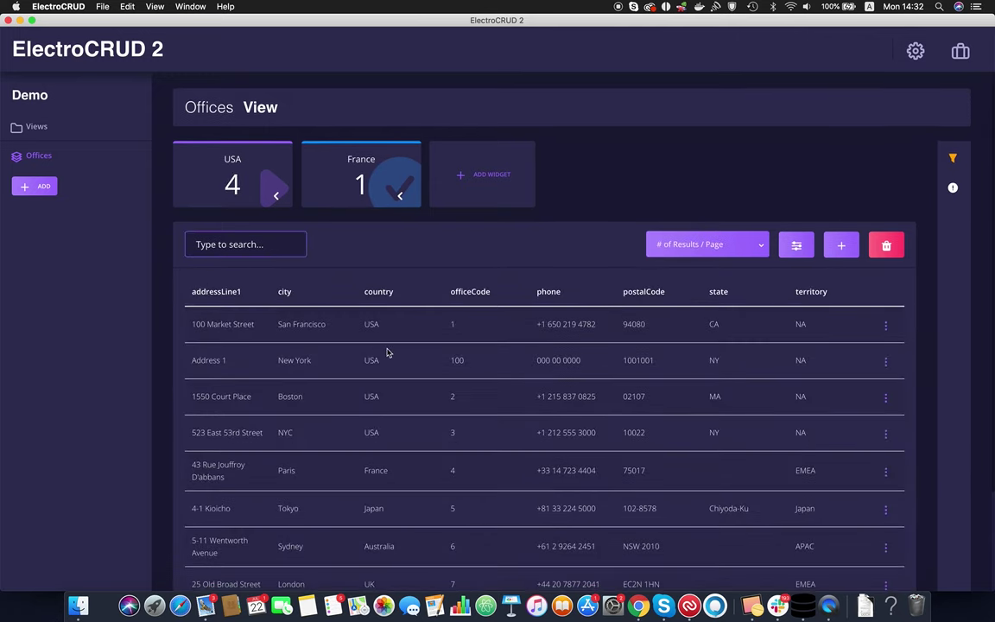
left_click_drag(205, 332, 835, 339)
left_click(835, 331)
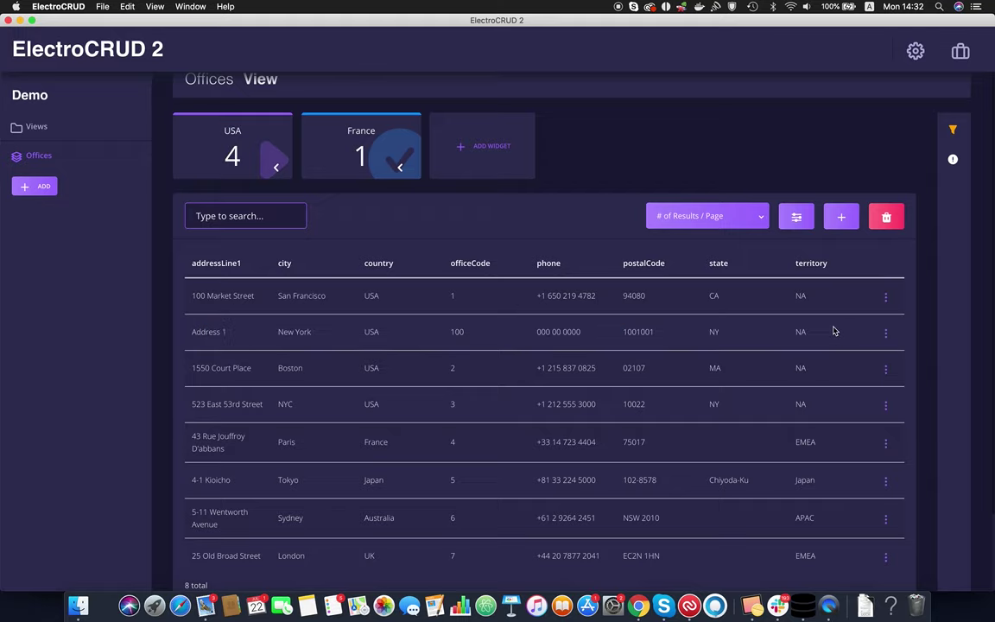
scroll(540, 351, "down", 2)
scroll(476, 351, "up", 4)
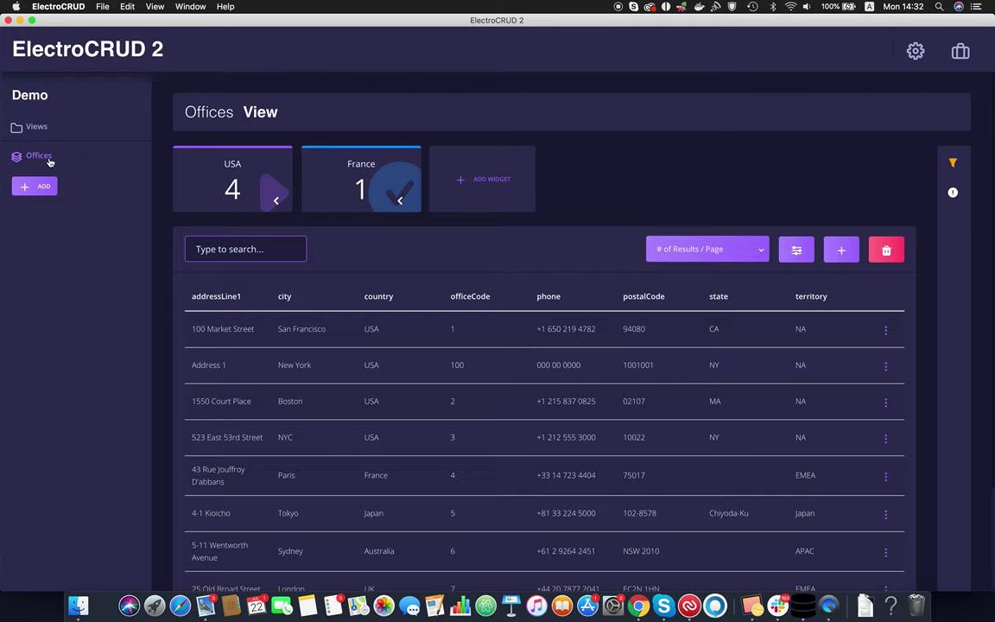
- Start a new view based on the employees table and name it Employees
left_click(44, 188)
left_click(295, 168)
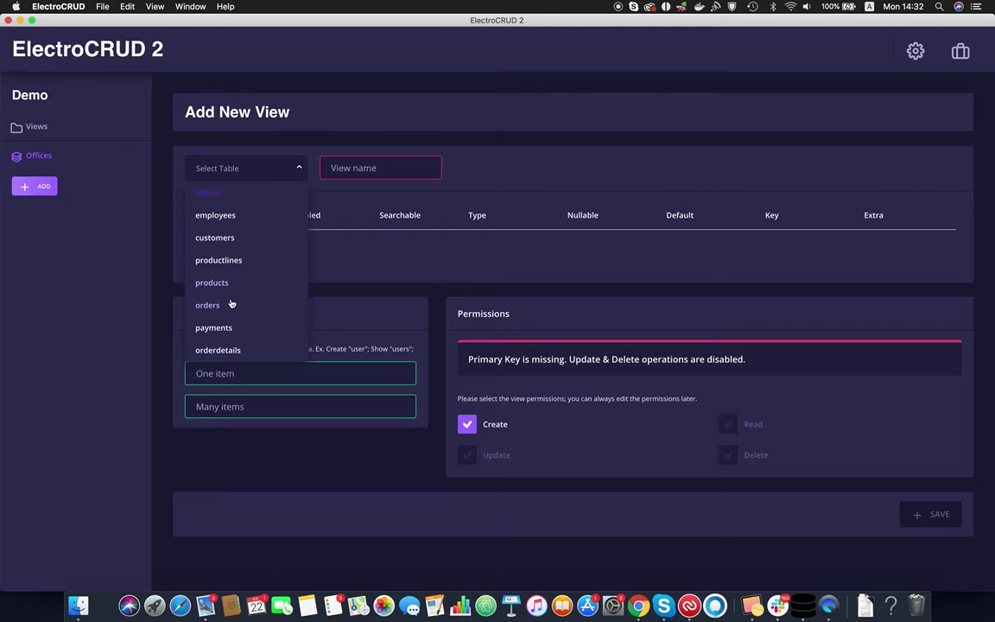
left_click(231, 217)
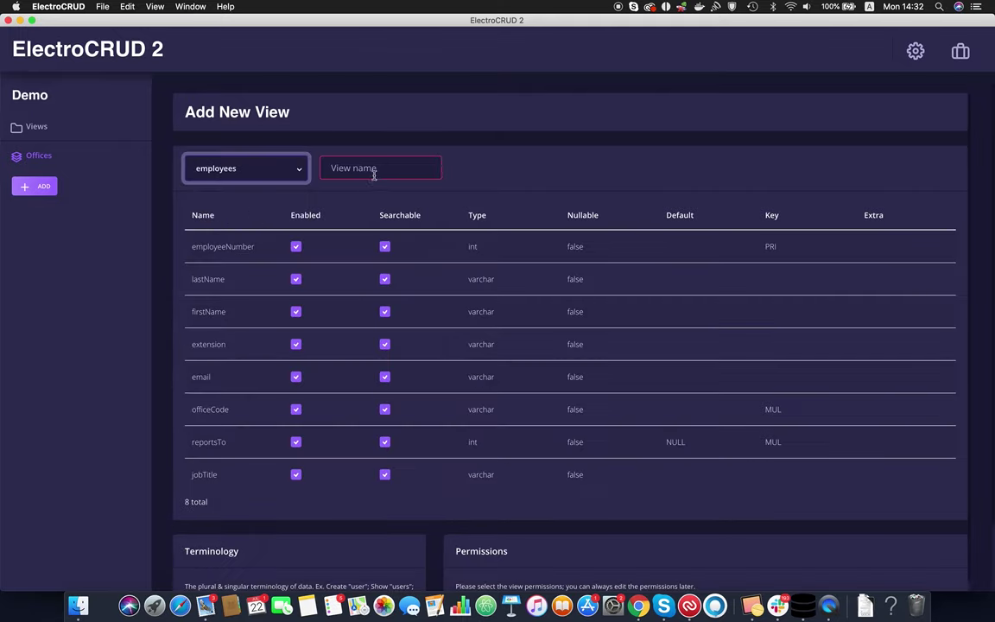
left_click(378, 169)
type("Employees")
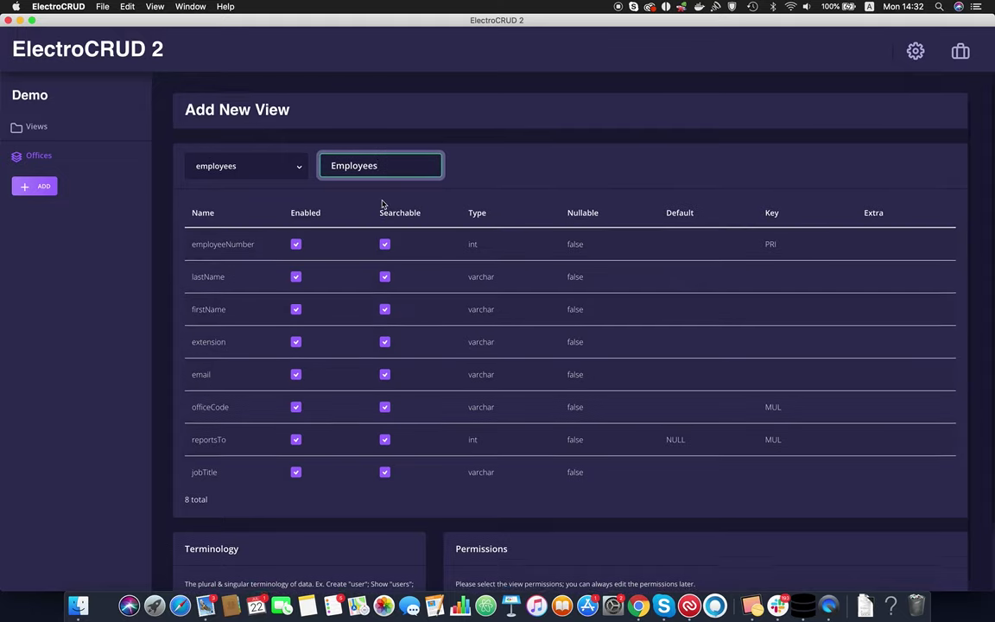
- Set the view's terminology to Employee for one item and Employees for many items
scroll(269, 222, "down", 3)
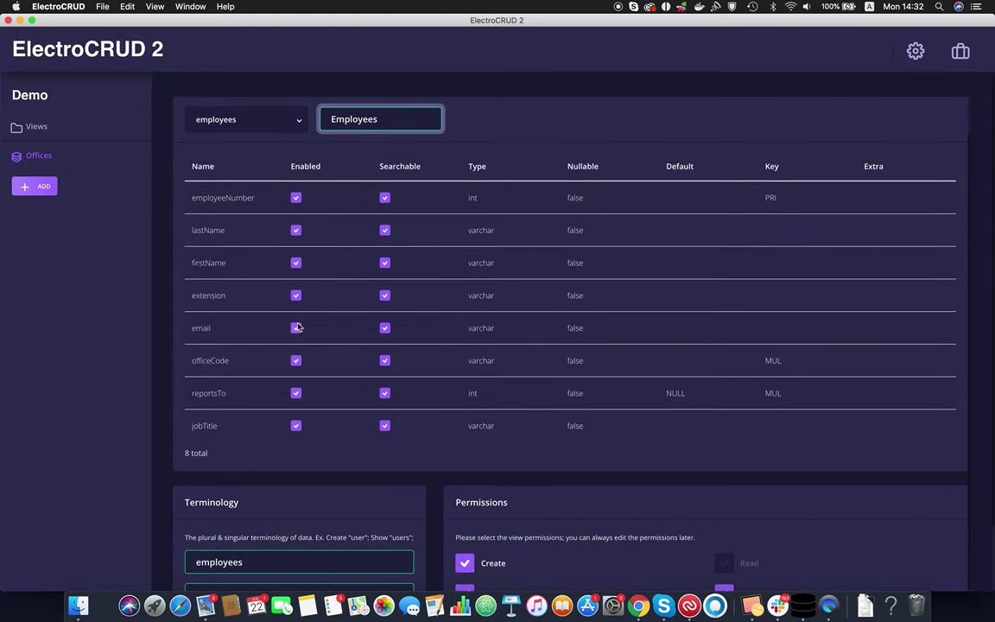
double_click(388, 119)
key("super+c")
scroll(411, 240, "down", 5)
left_click(261, 482)
key("super+a")
key("super+v")
key("BackSpace")
key("BackSpace")
type("e")
key("Tab")
key("super+v")
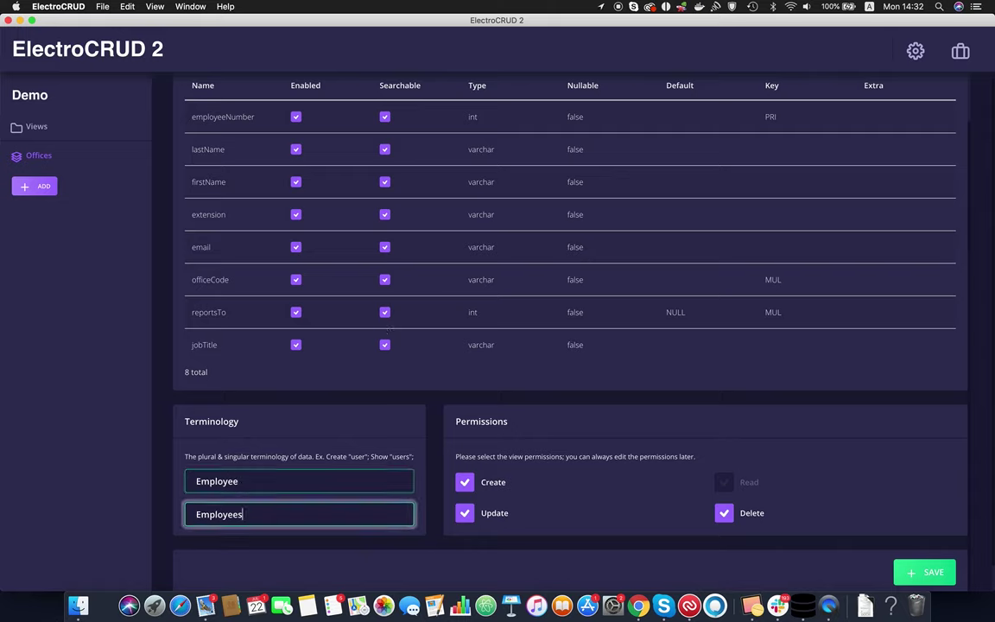
- Change the singular term to Employe
left_click(260, 480)
key("BackSpace")
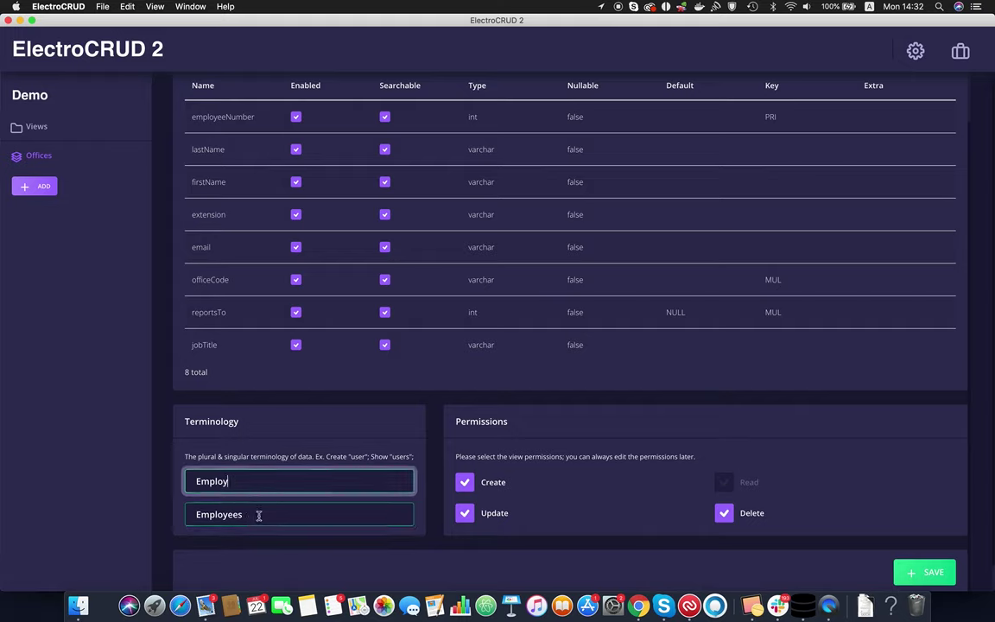
type("e")
left_click(259, 515)
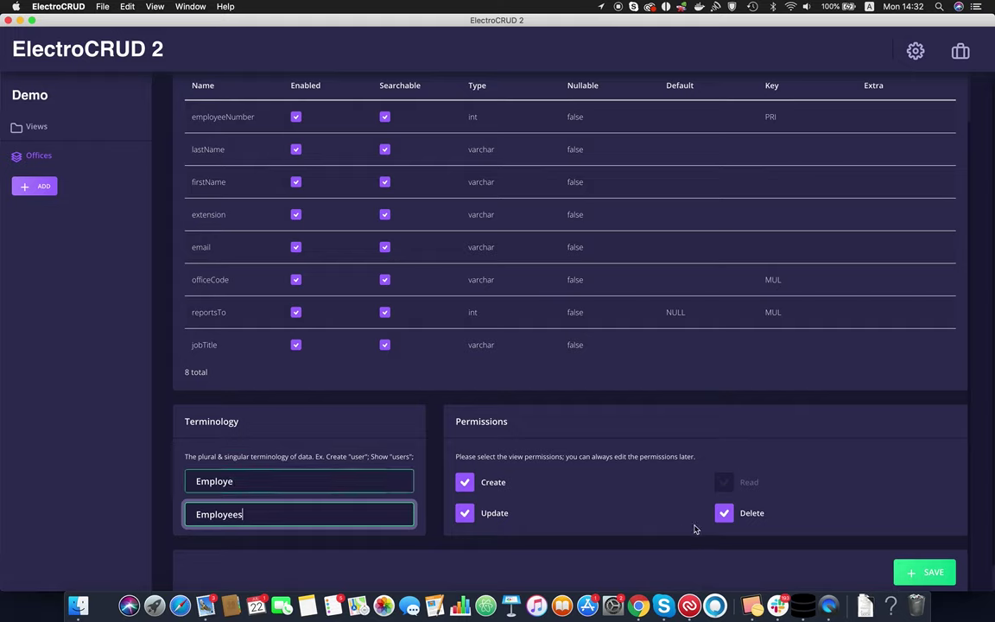
- Disable the officeCode and reportsTo columns for display and searching, and save the Employees view
scroll(513, 430, "up", 1)
scroll(334, 347, "up", 4)
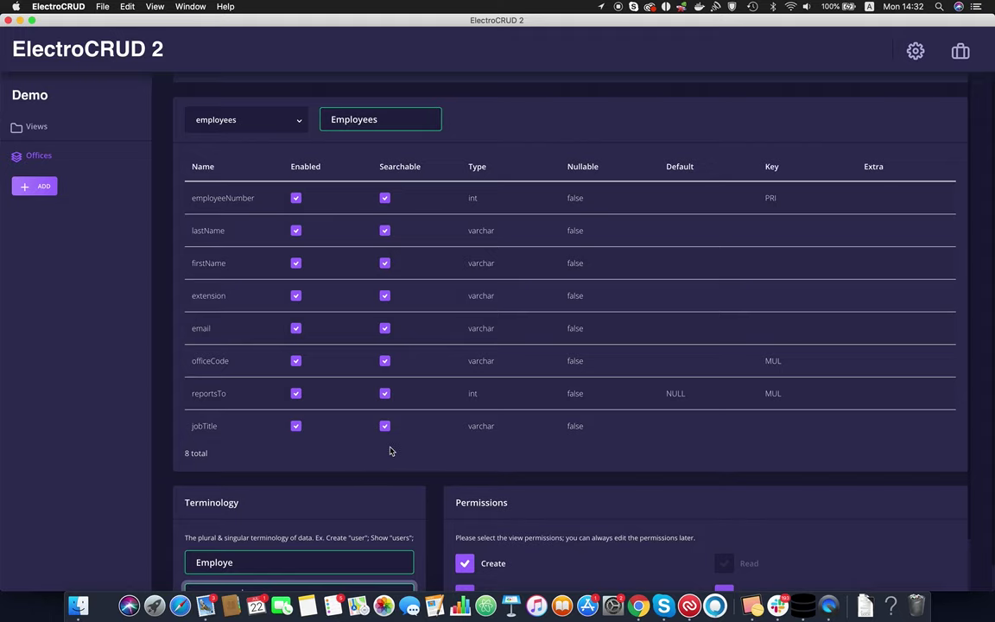
left_click(297, 362)
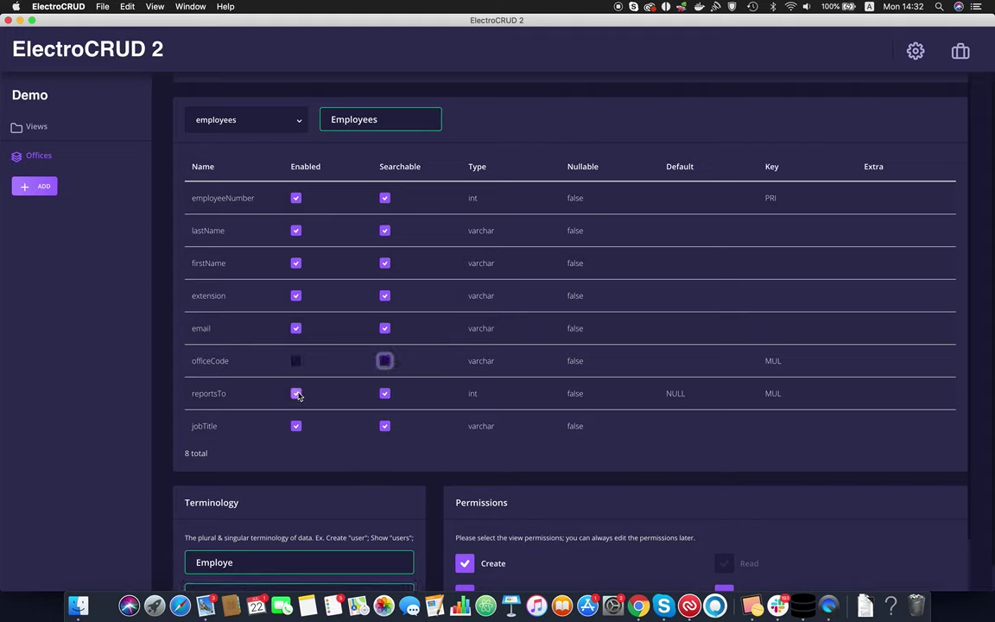
left_click(296, 394)
left_click(384, 393)
scroll(534, 455, "down", 3)
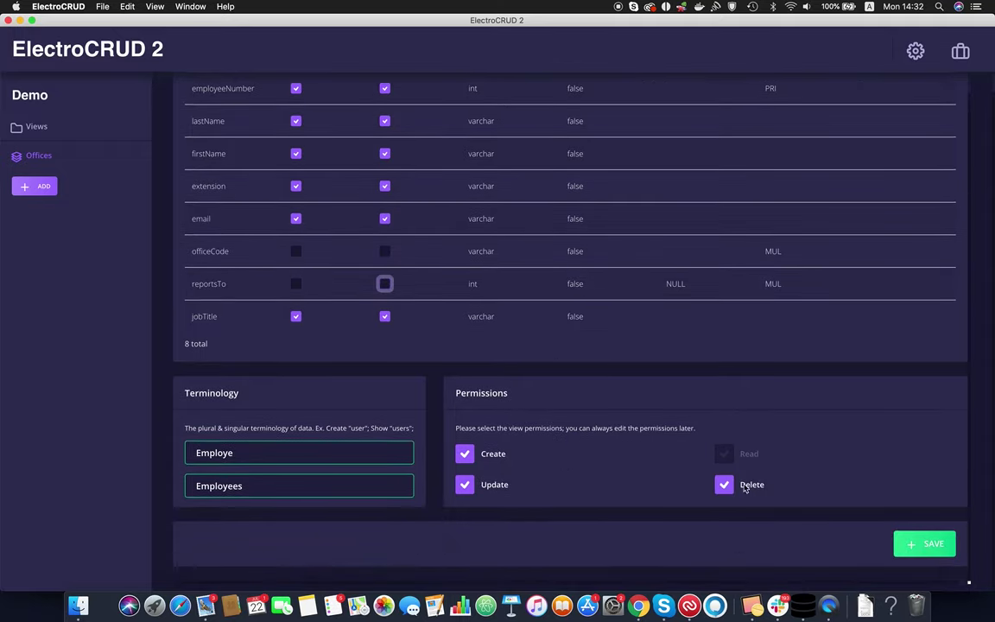
left_click(923, 551)
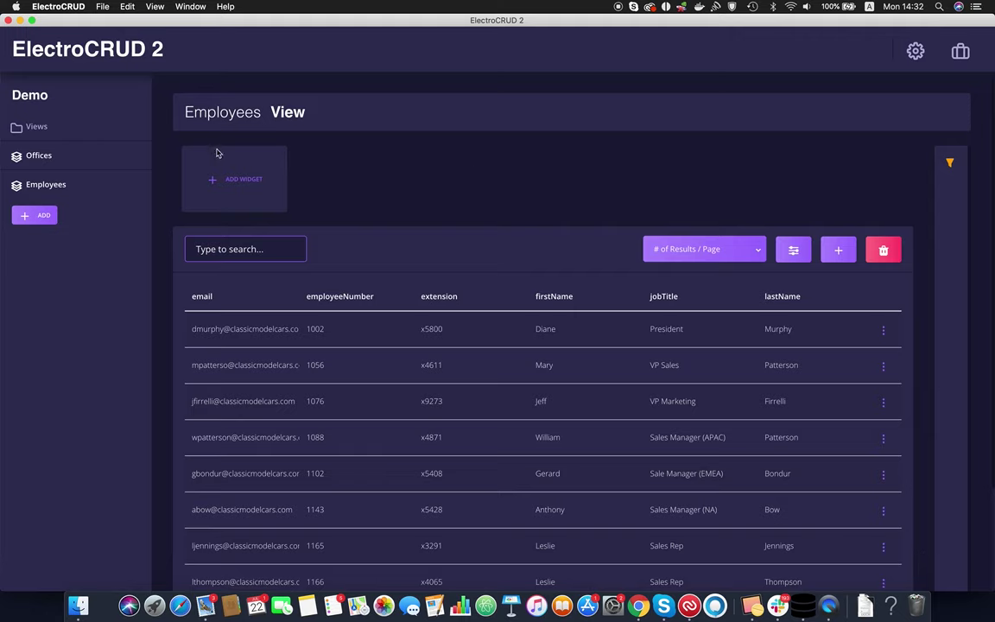
- Open the Employees view, look at page 2 of its records and return to page 1
left_click(50, 185)
scroll(306, 406, "down", 1)
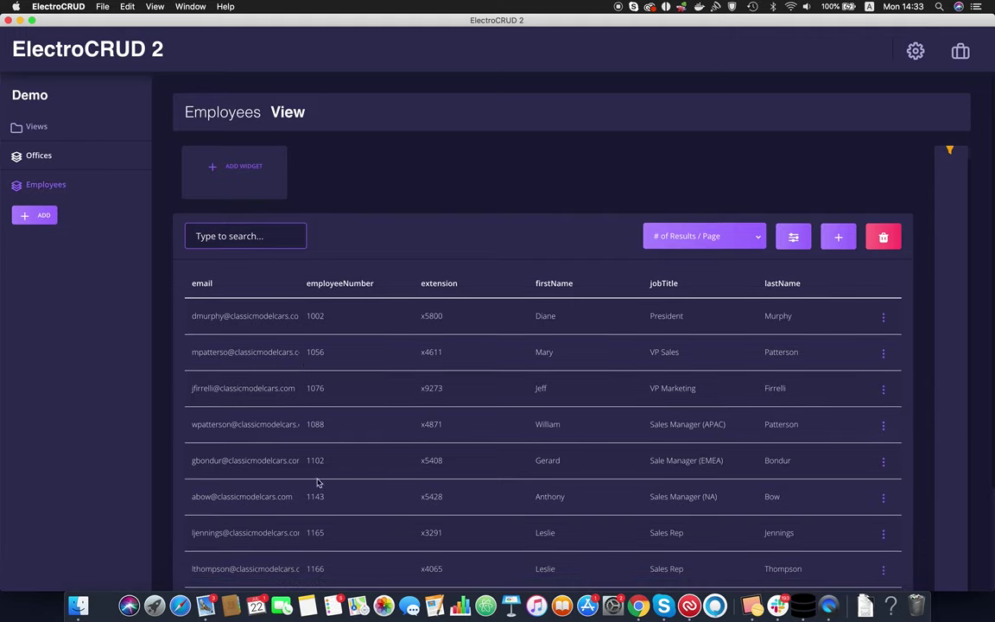
scroll(804, 413, "down", 5)
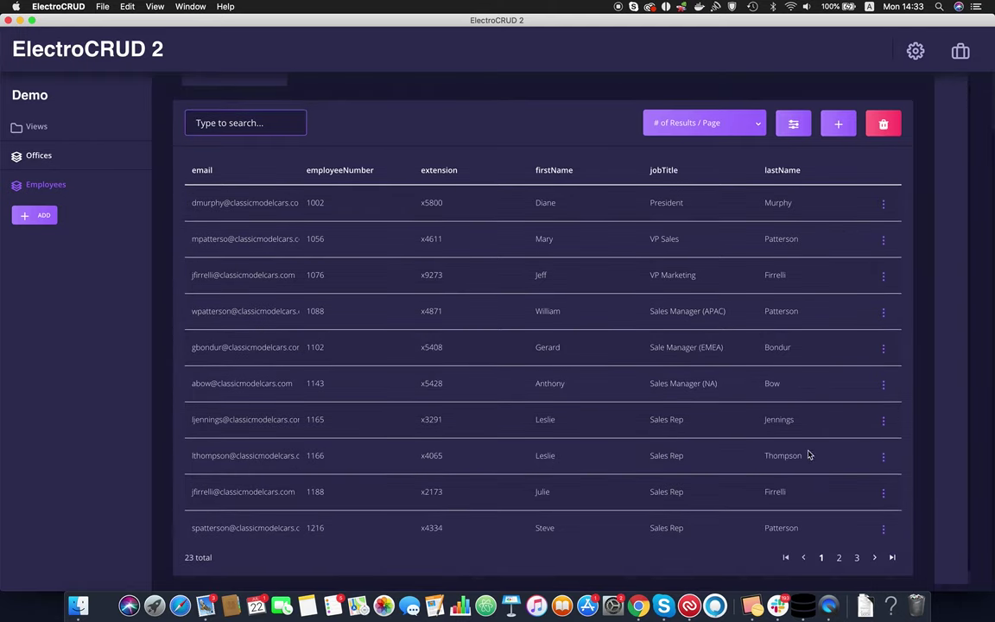
left_click(838, 559)
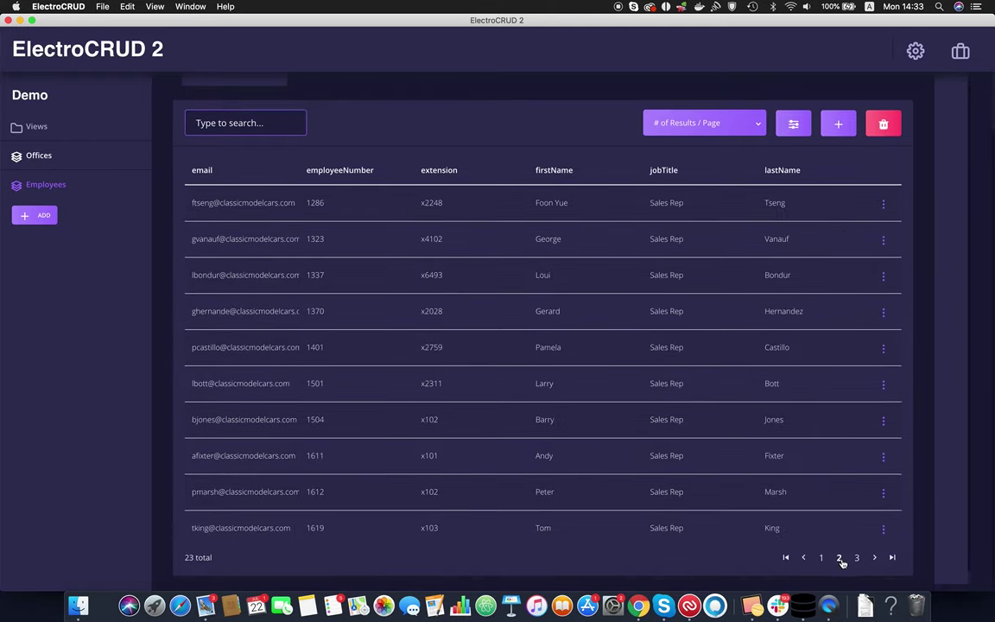
left_click(821, 559)
- Set the Employees table to 25 results per page
left_click(743, 124)
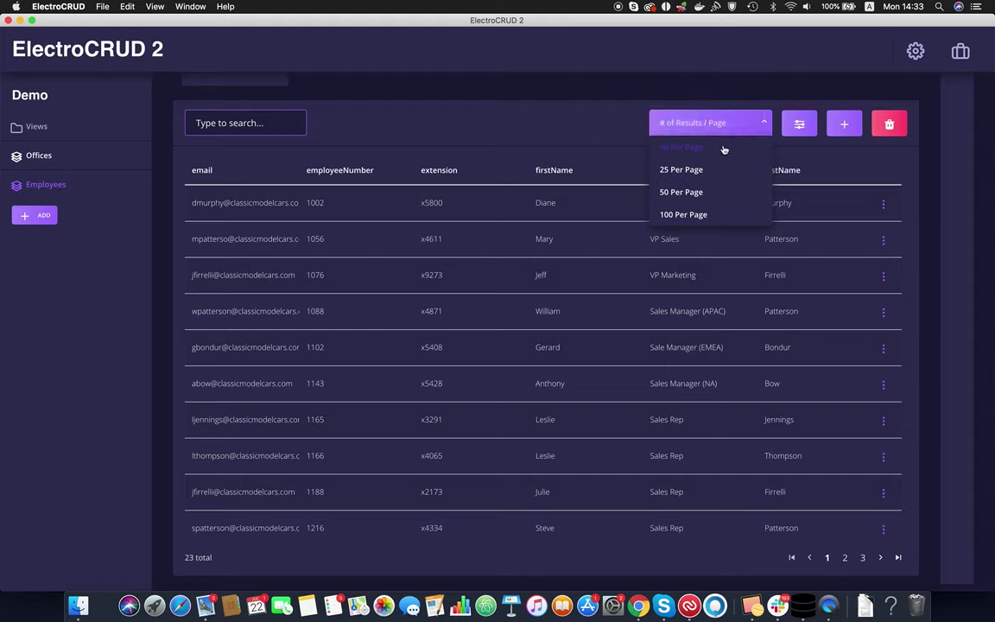
left_click(691, 171)
scroll(722, 307, "down", 15)
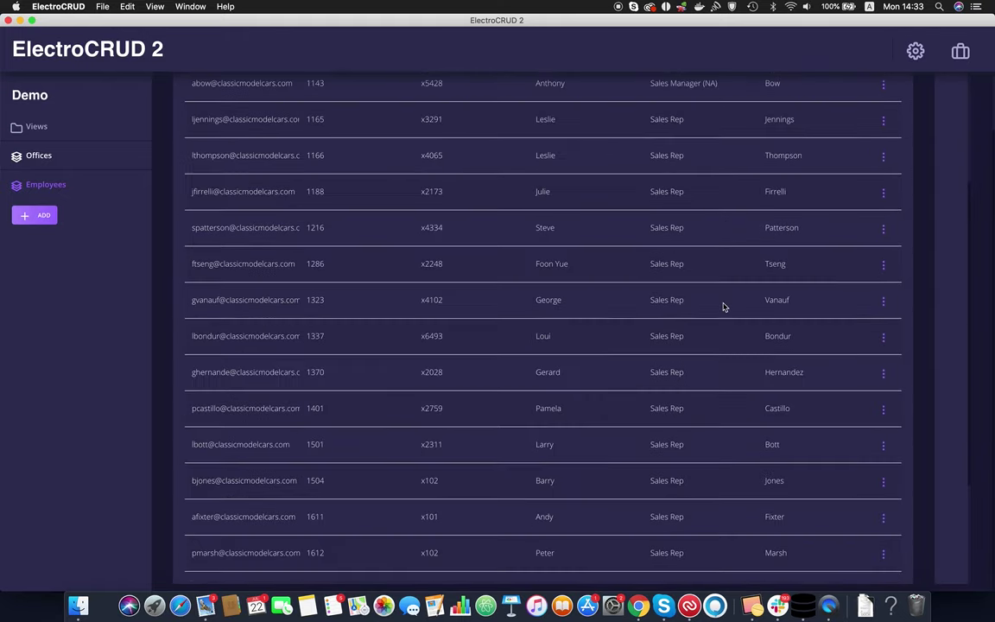
scroll(704, 312, "up", 10)
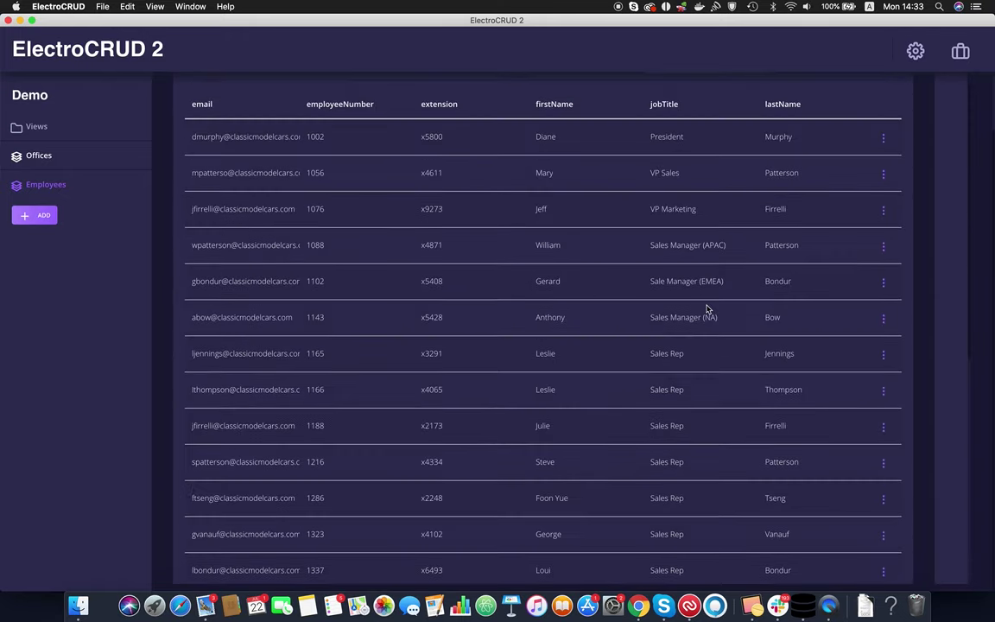
scroll(534, 127, "up", 3)
- Look through the employee rows and open the Employees view's configuration
left_click(535, 184)
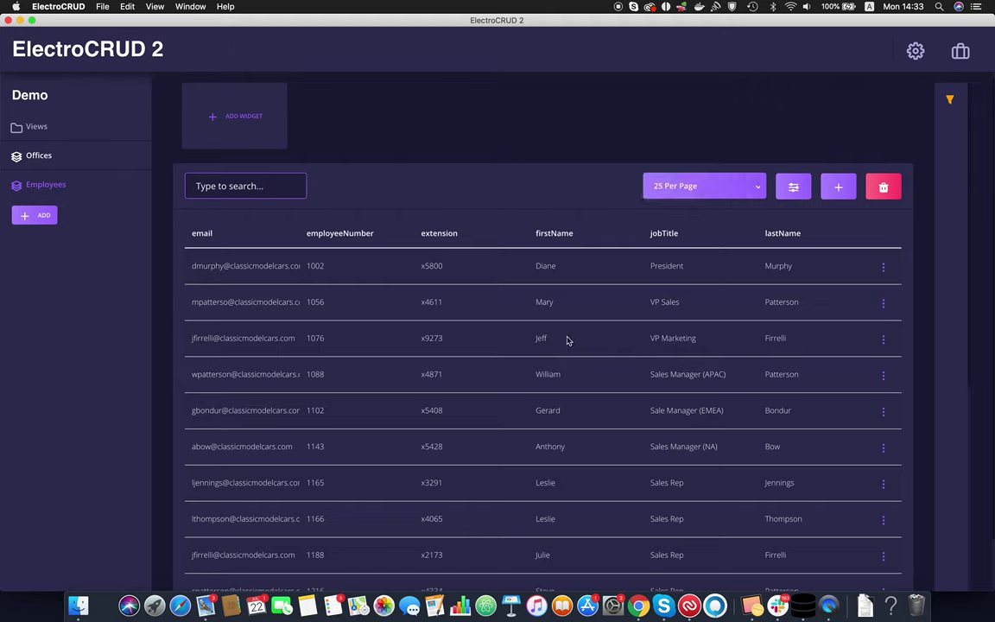
scroll(600, 383, "down", 3)
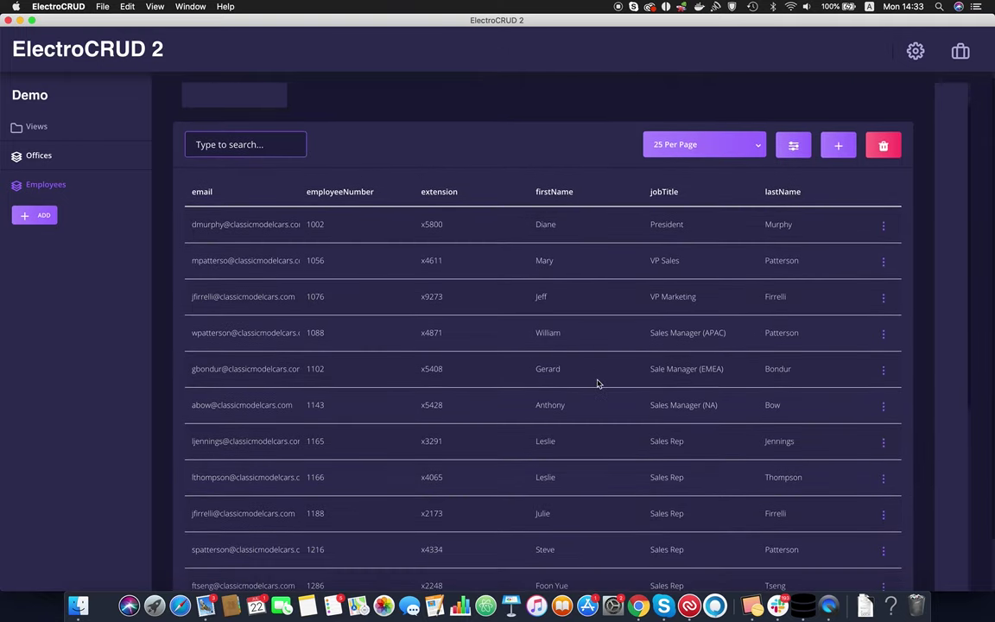
scroll(597, 383, "down", 10)
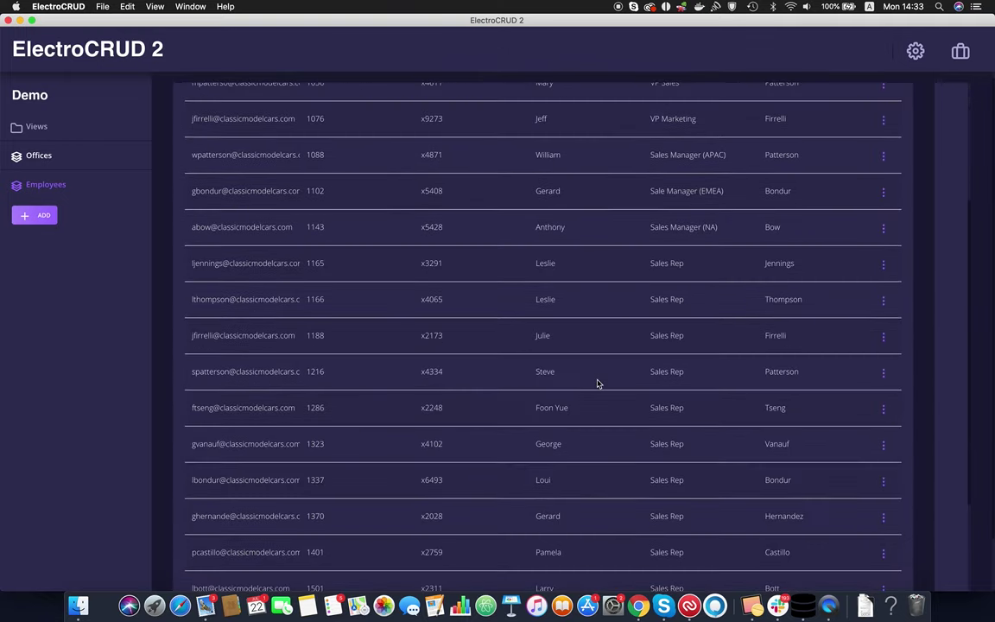
scroll(597, 384, "up", 12)
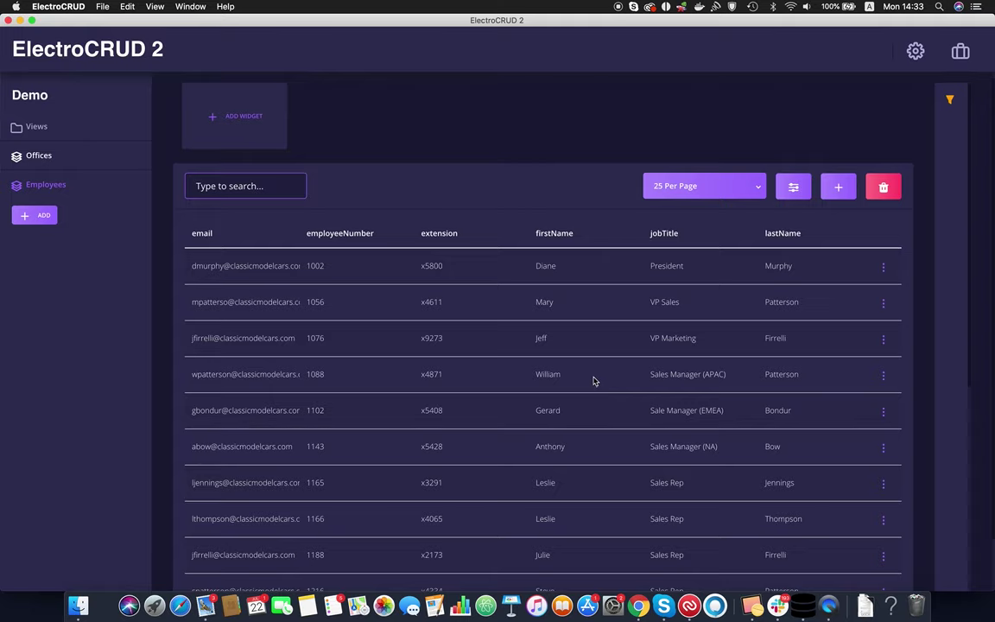
scroll(593, 380, "up", 2)
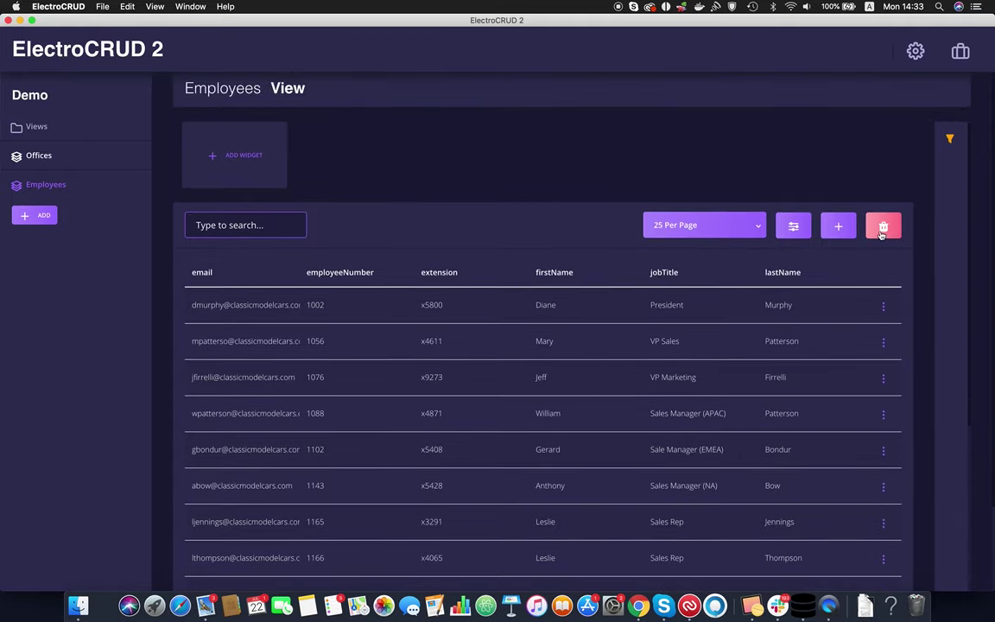
left_click(793, 227)
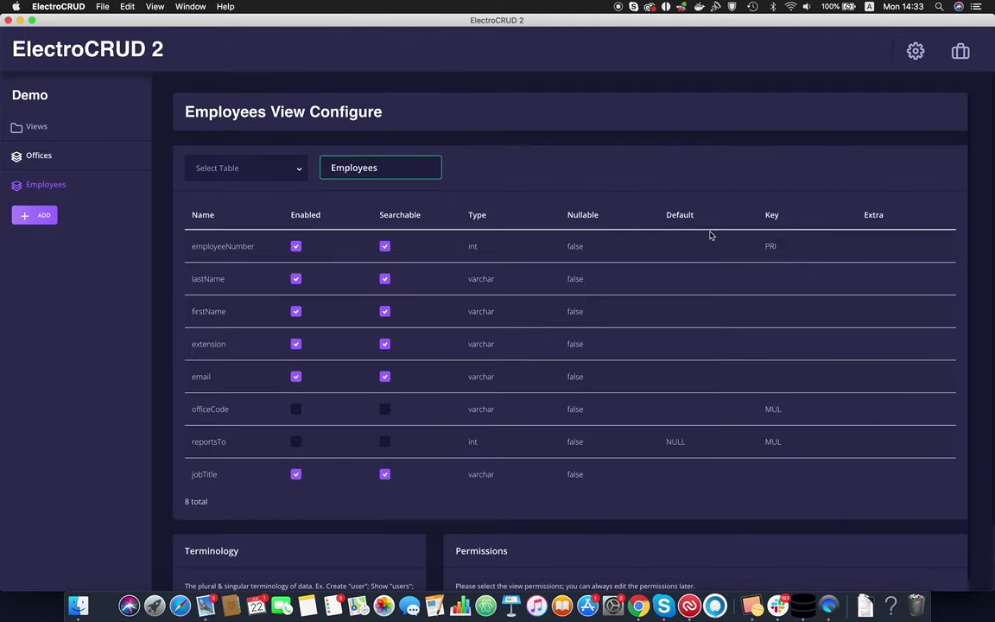
- Enable the officeCode column for display and searching in the Employees view and save the configuration
scroll(300, 402, "down", 2)
left_click(295, 376)
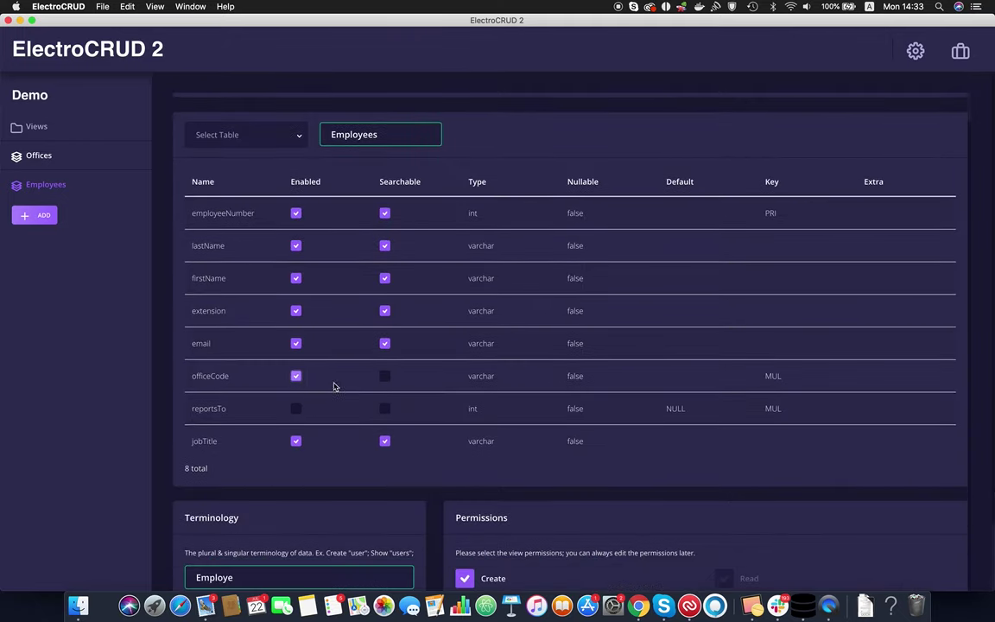
left_click(386, 380)
scroll(465, 413, "down", 3)
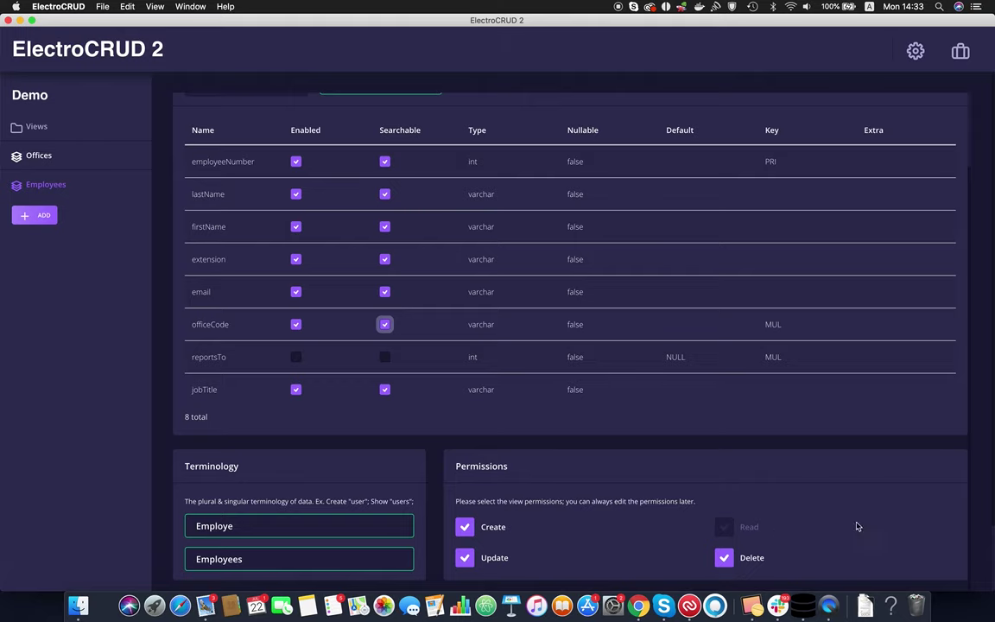
scroll(858, 526, "down", 3)
left_click(921, 541)
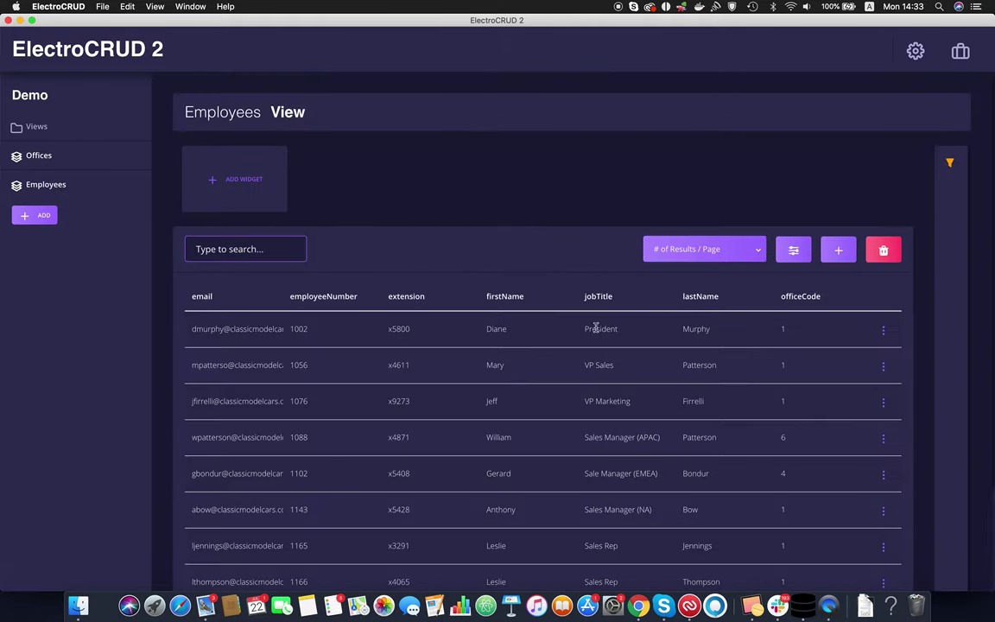
- Start a new Employees widget named "# in office 1" with the Perple color and the activity icon
scroll(777, 332, "down", 1)
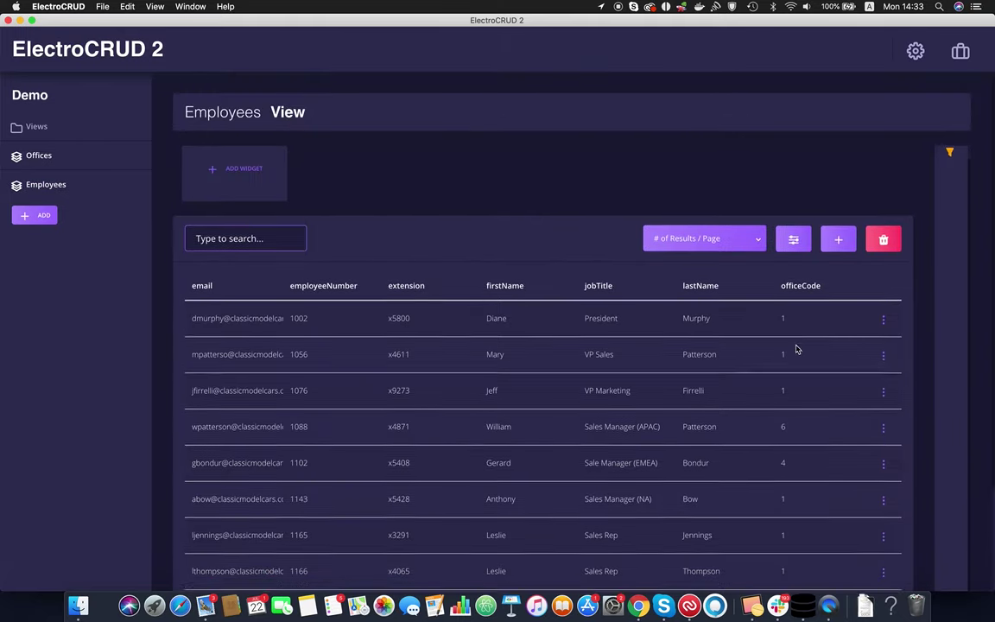
scroll(799, 302, "up", 1)
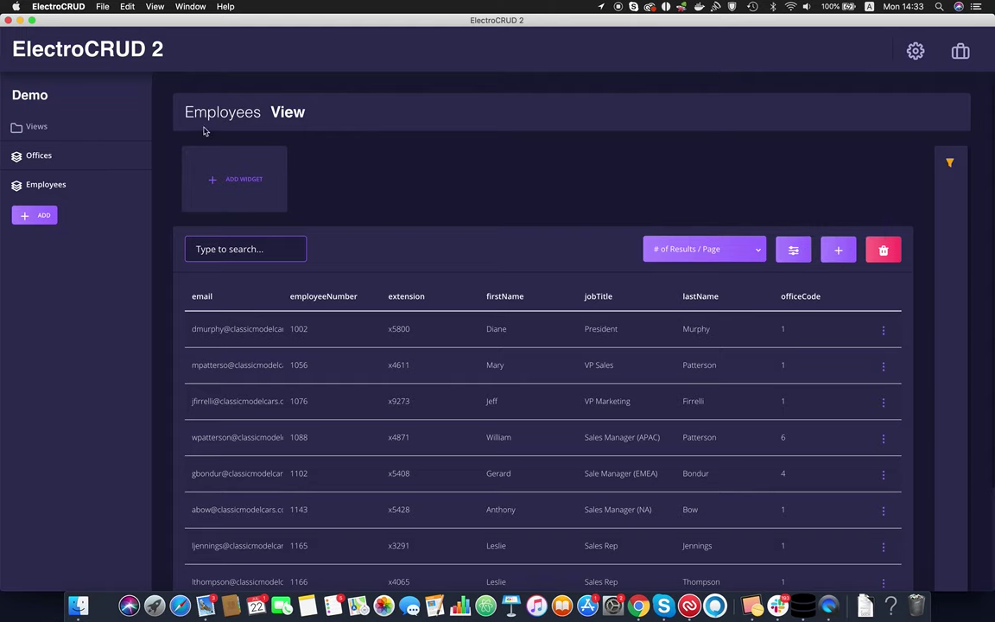
left_click(229, 177)
left_click(328, 196)
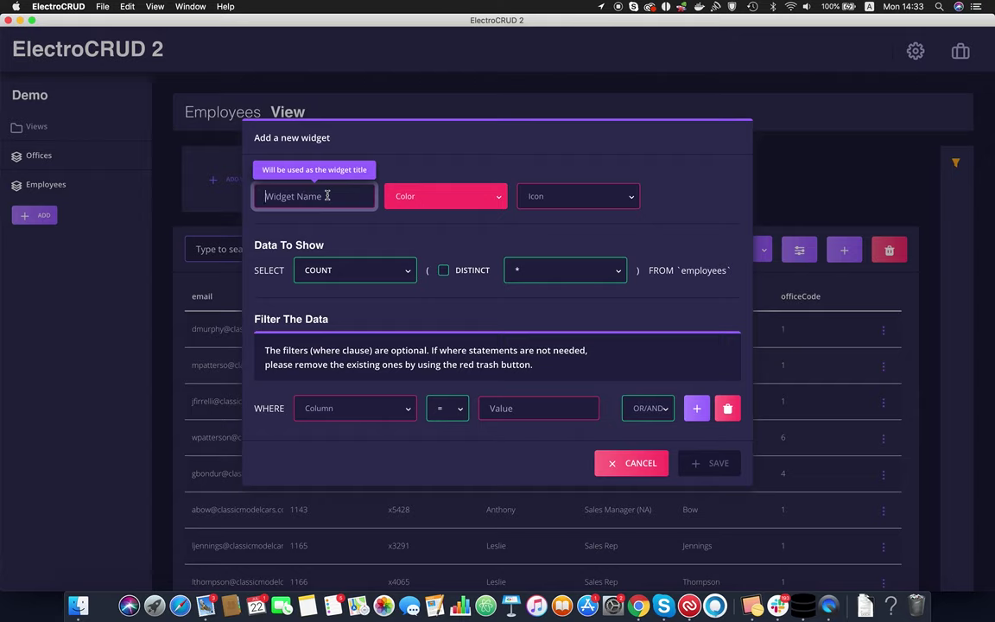
type("# in O")
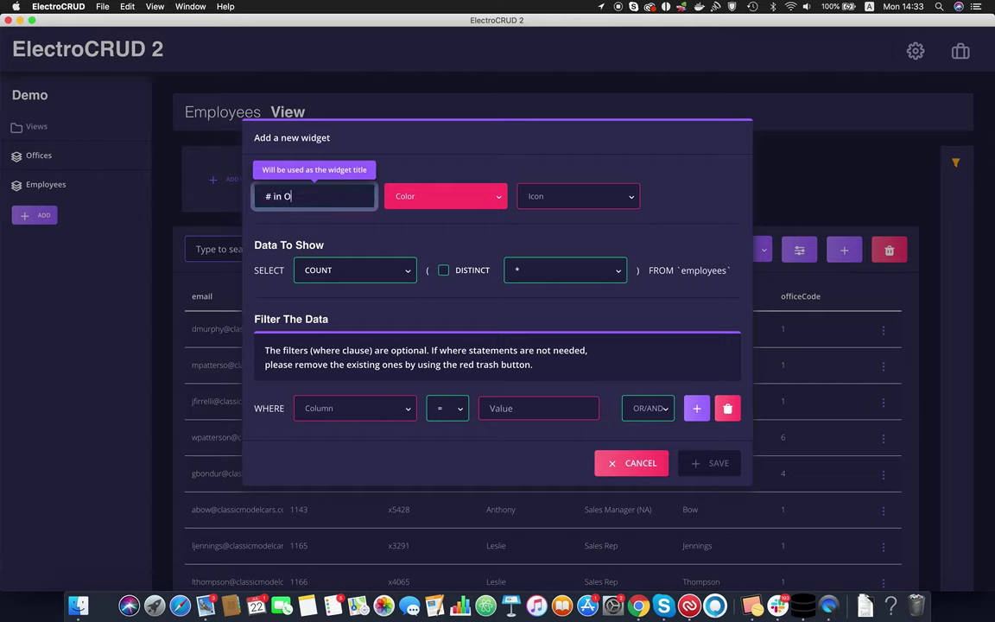
key("BackSpace")
key("BackSpace")
key("BackSpace")
type("ice 1")
left_click(404, 195)
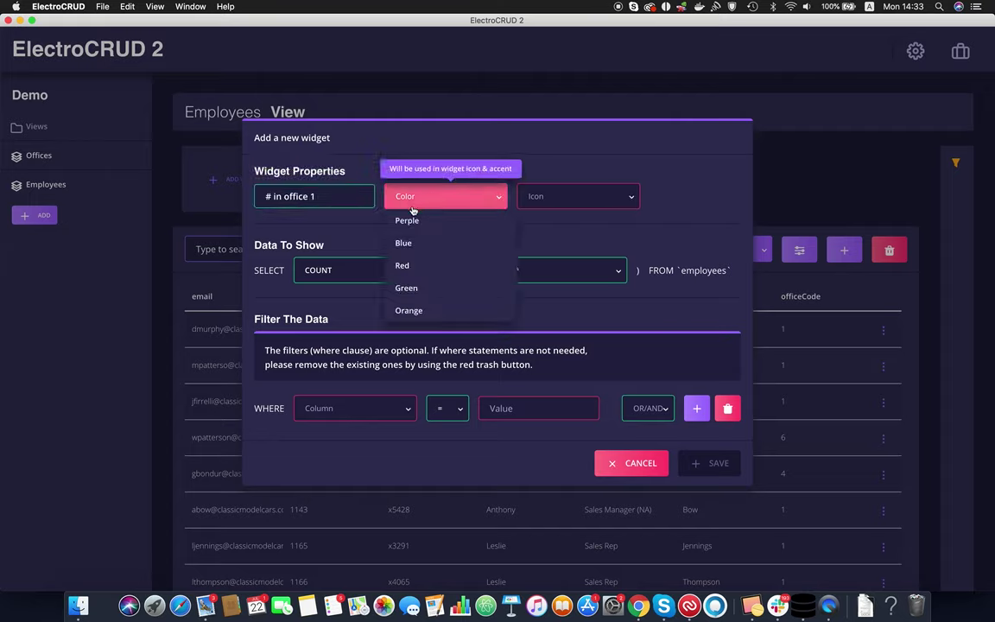
left_click(406, 218)
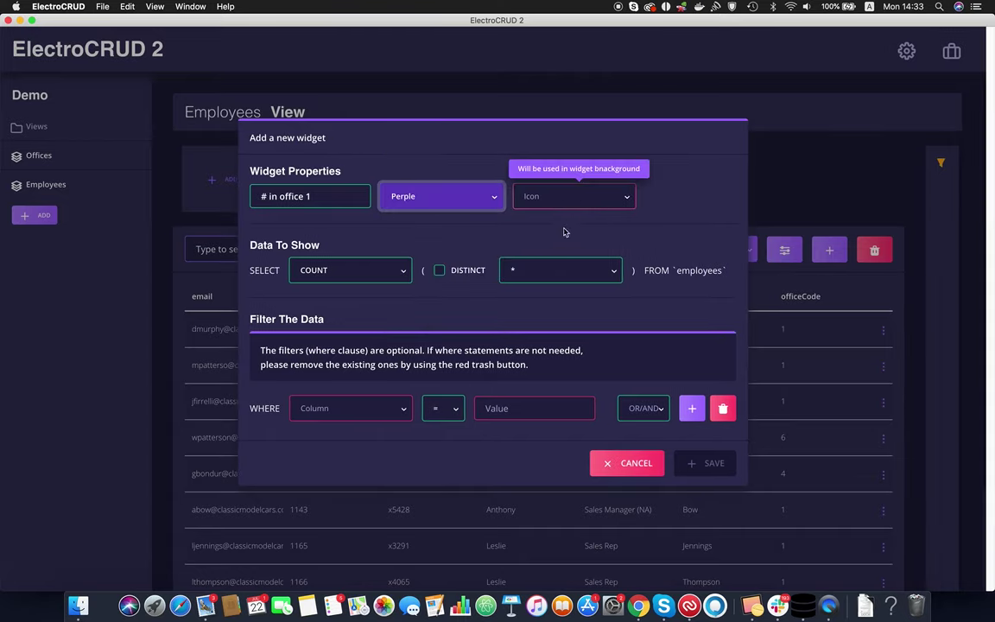
left_click(567, 200)
left_click(539, 219)
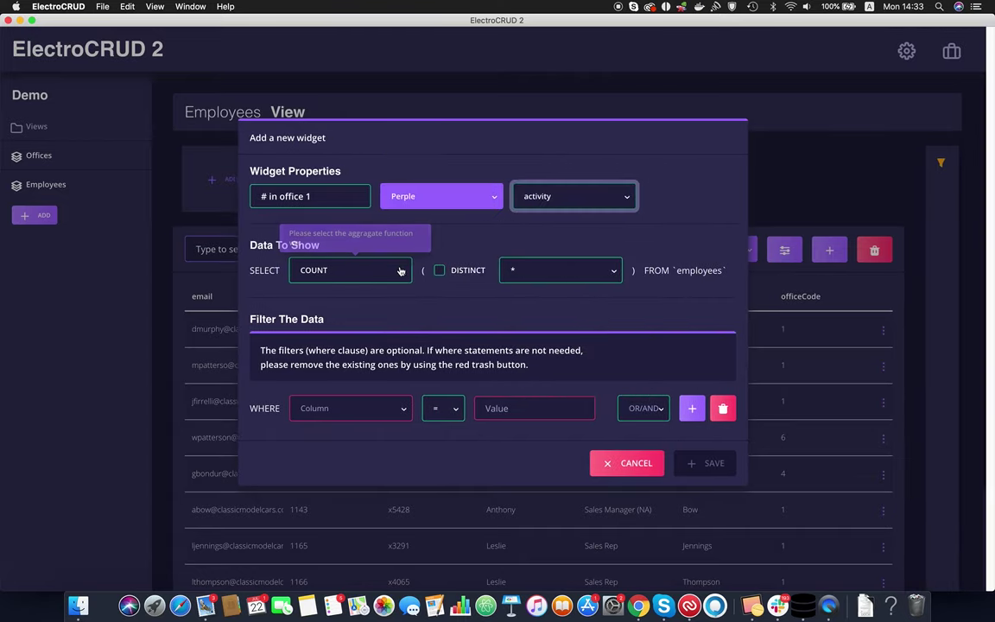
- Make the widget count employeeNumber where officeCode = 1, and save it
left_click(554, 273)
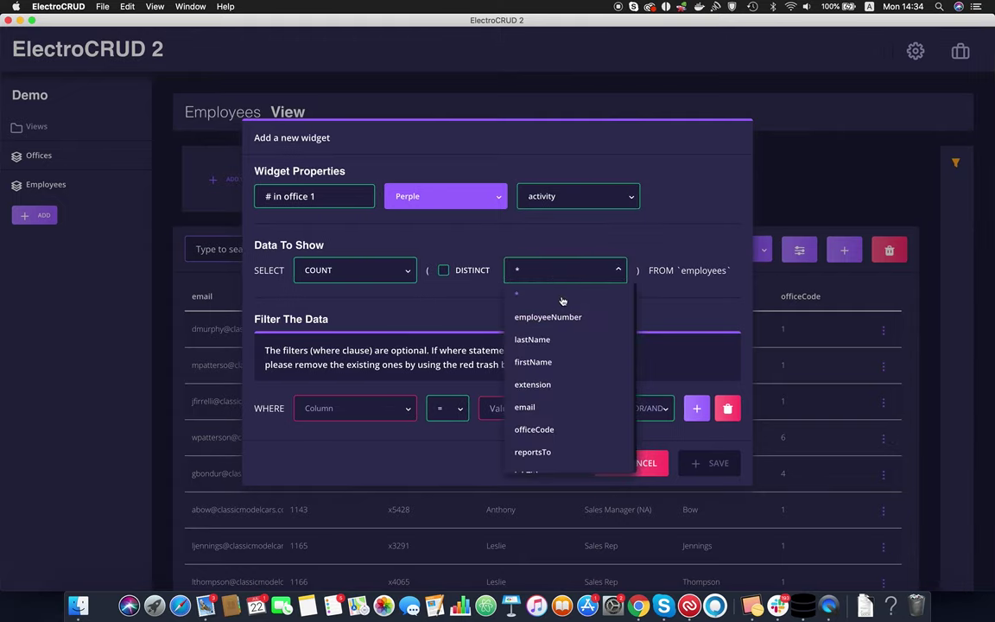
left_click(559, 318)
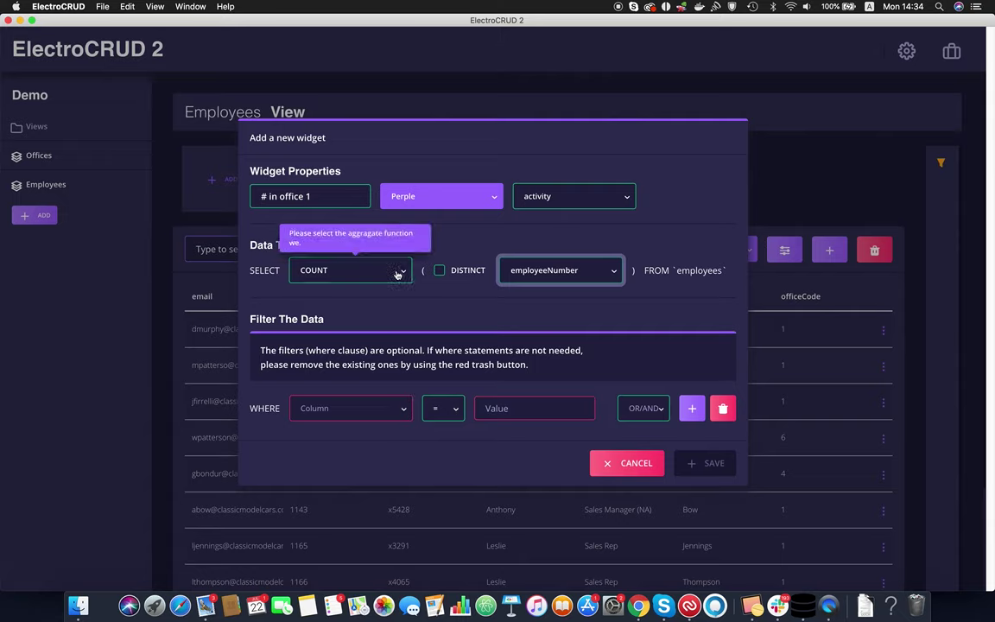
left_click(399, 412)
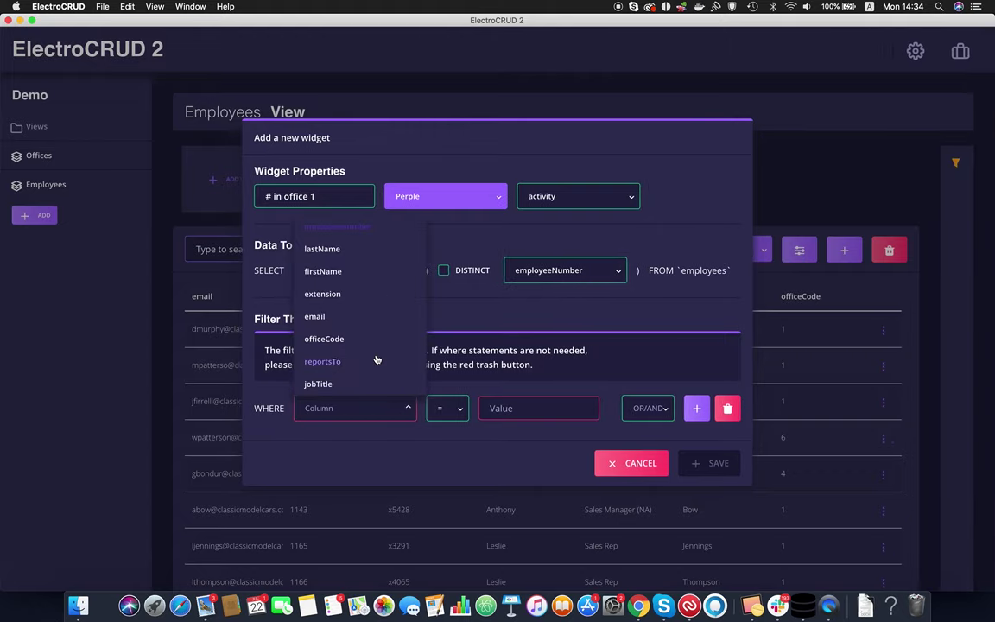
left_click(337, 340)
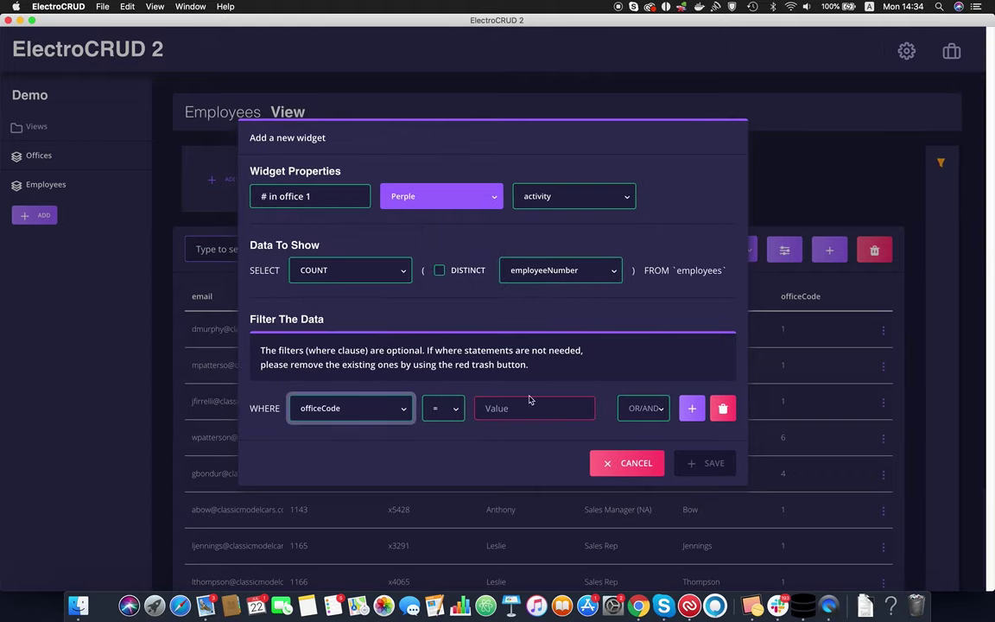
left_click(524, 410)
type("1")
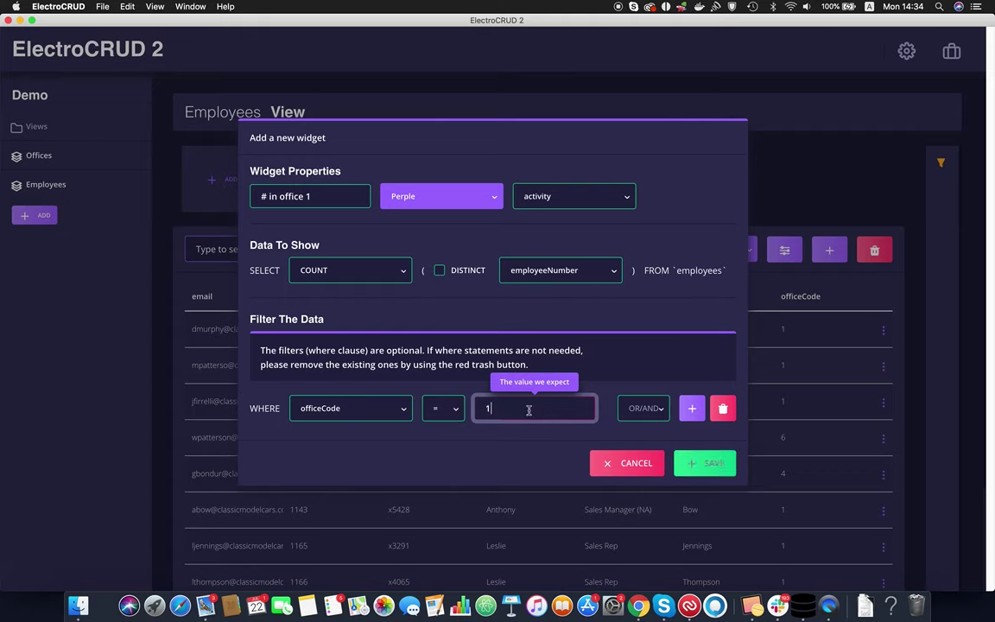
left_click(722, 471)
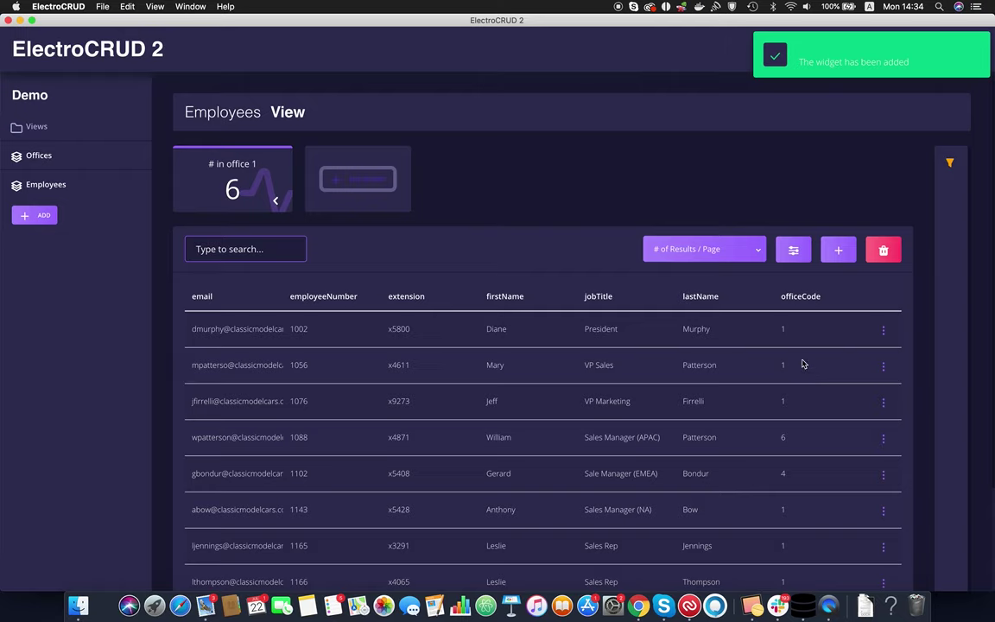
- Look through the office codes on pages 1 and 2 of the employee records and return to page 1
scroll(802, 365, "down", 1)
scroll(806, 406, "down", 5)
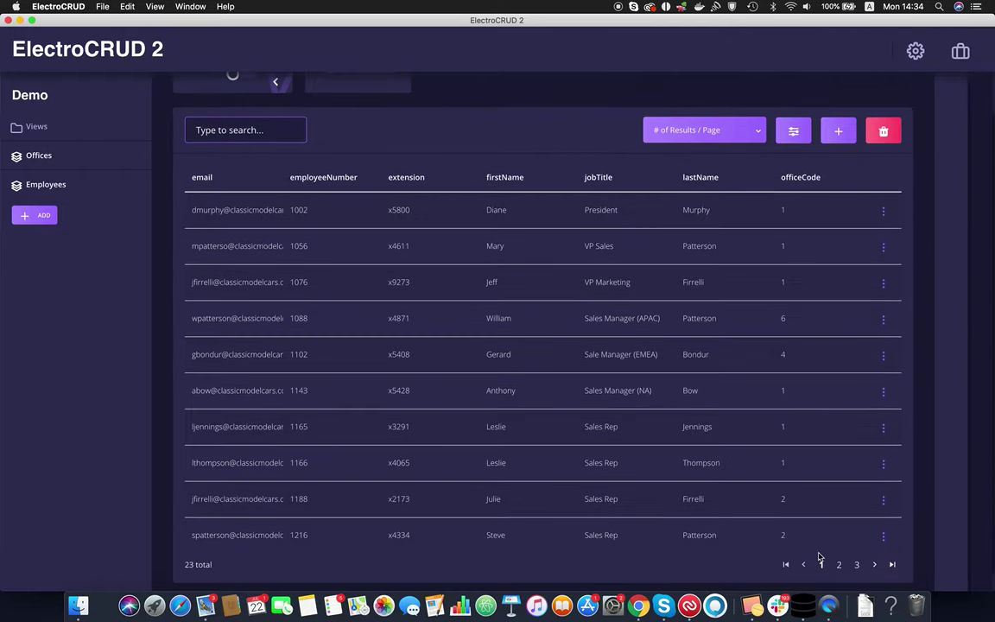
left_click(840, 566)
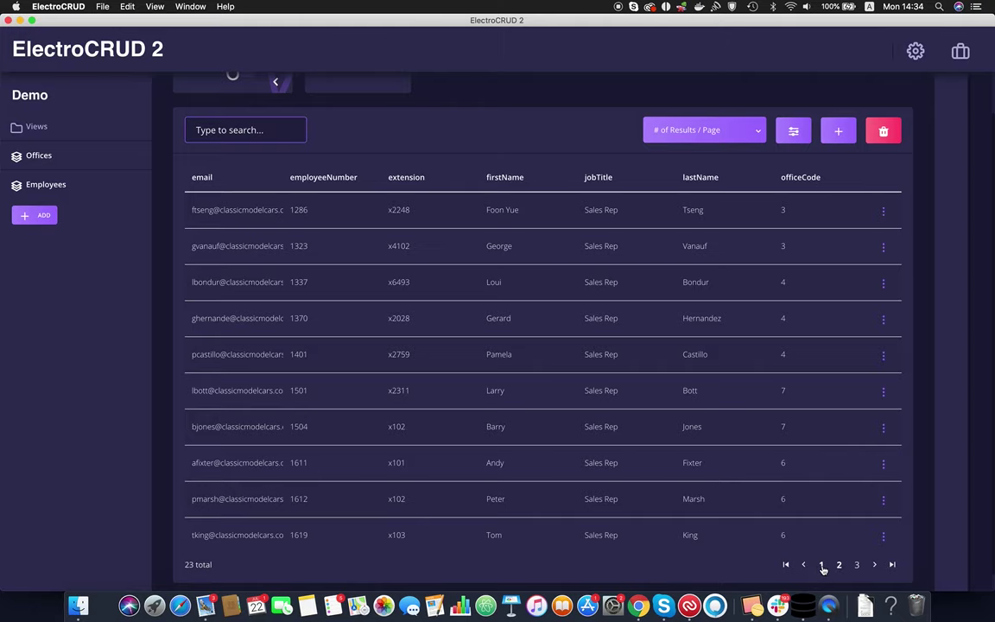
left_click(823, 565)
scroll(393, 259, "up", 5)
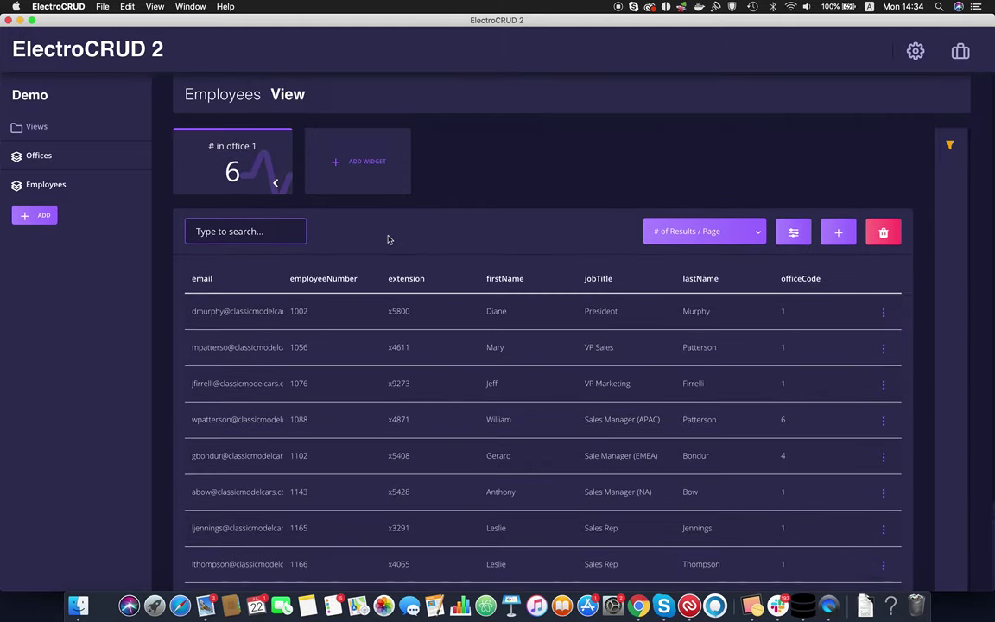
- Start a second Employees widget named "# office code 2" with the Blue color and the alert-circle icon
left_click(357, 184)
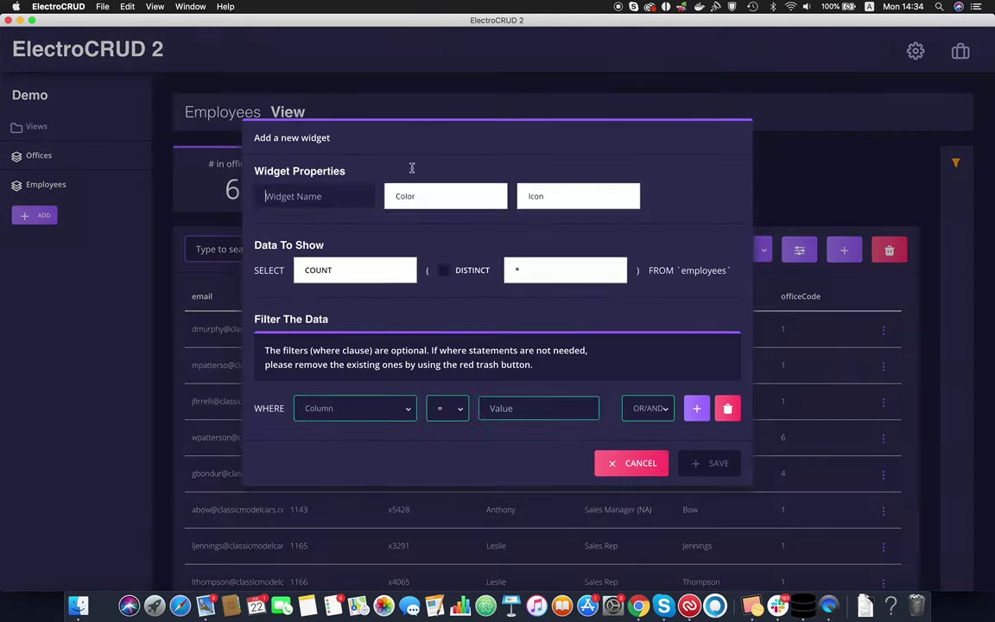
left_click(271, 196)
type("# ")
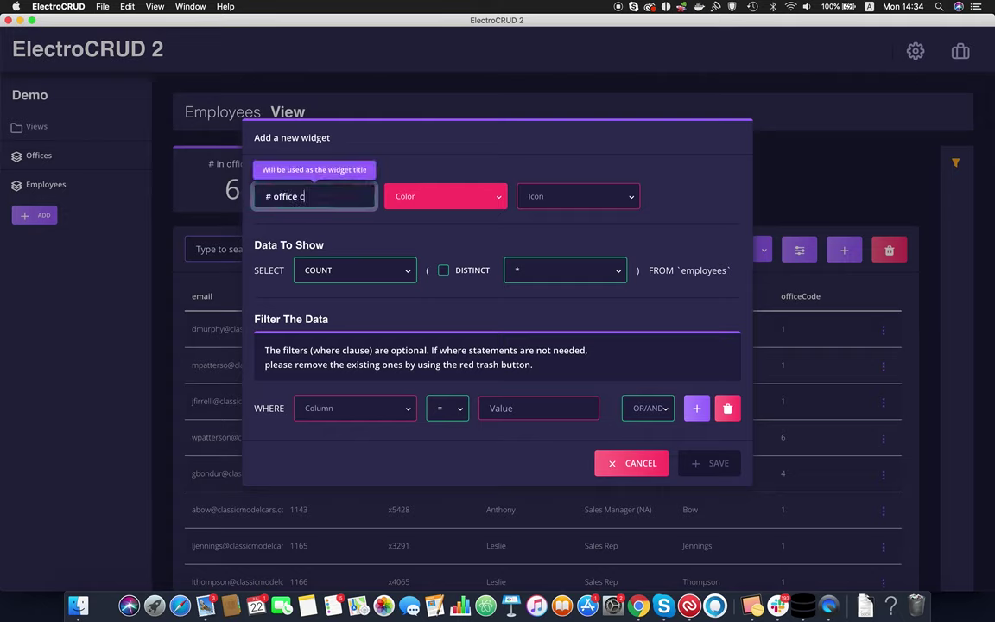
type("office code 2")
left_click(448, 195)
left_click(448, 196)
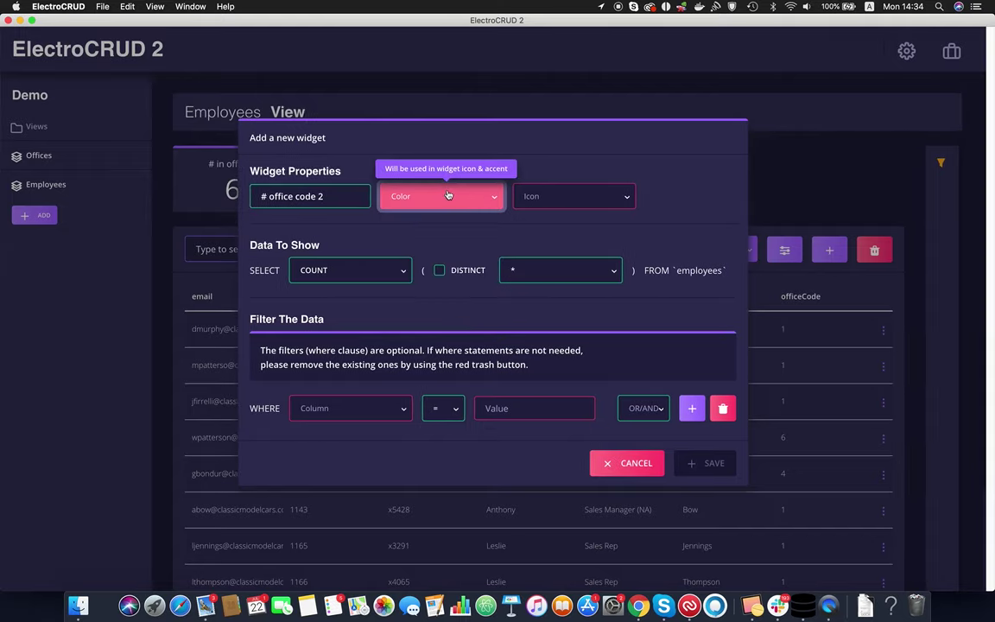
left_click(448, 196)
left_click(415, 249)
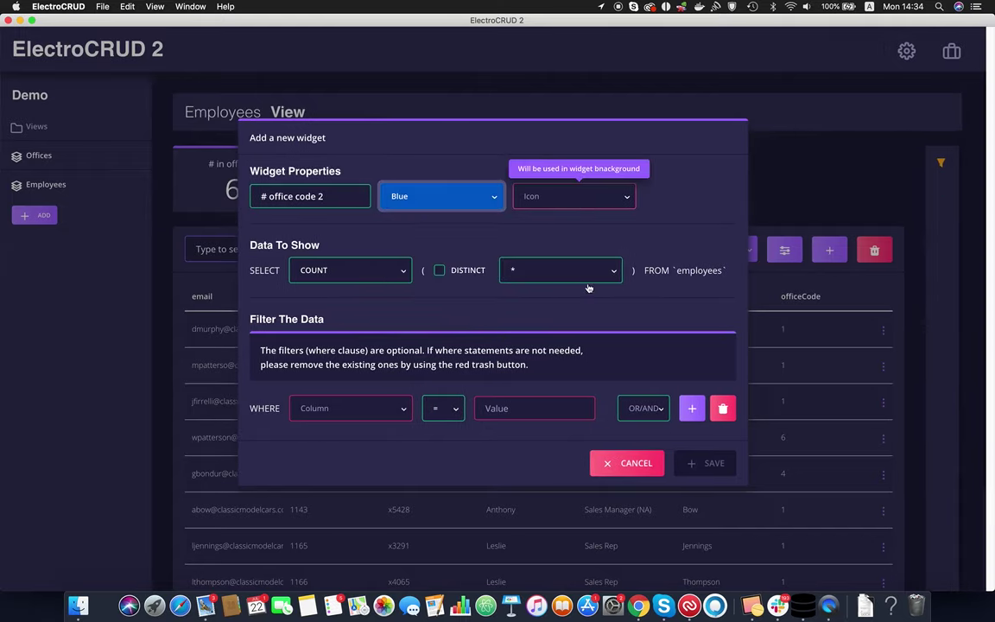
left_click(573, 196)
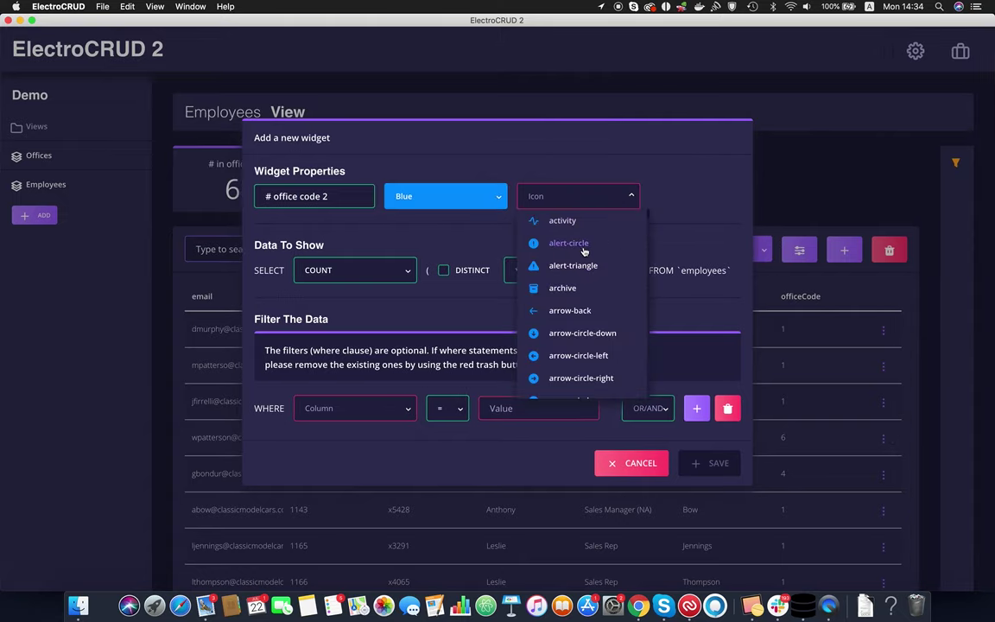
left_click(557, 240)
- Make the second widget count employeeNumber where officeCode = 2, and save it
left_click(553, 275)
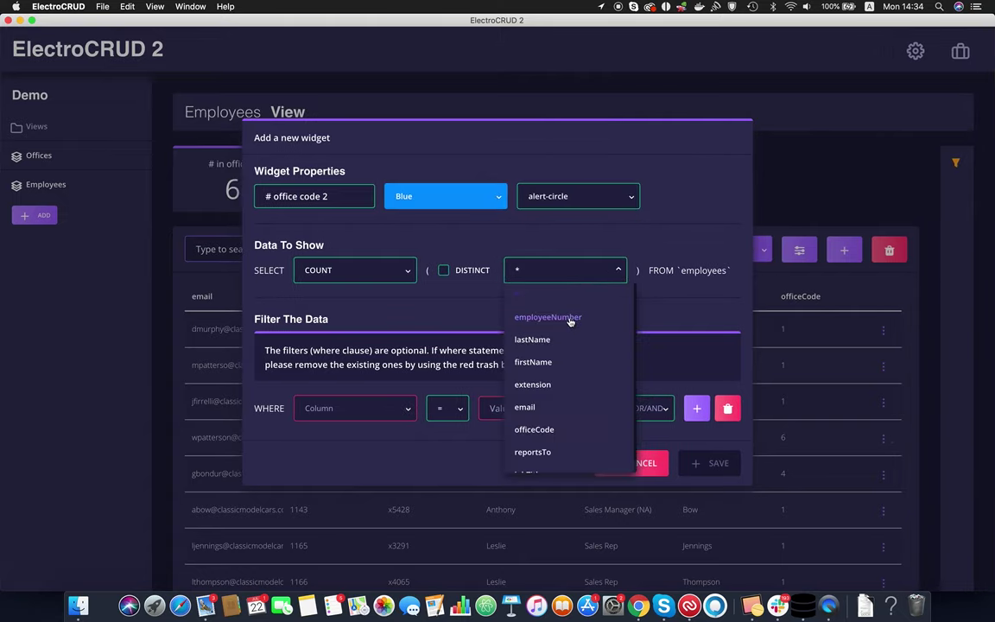
left_click(571, 317)
left_click(353, 408)
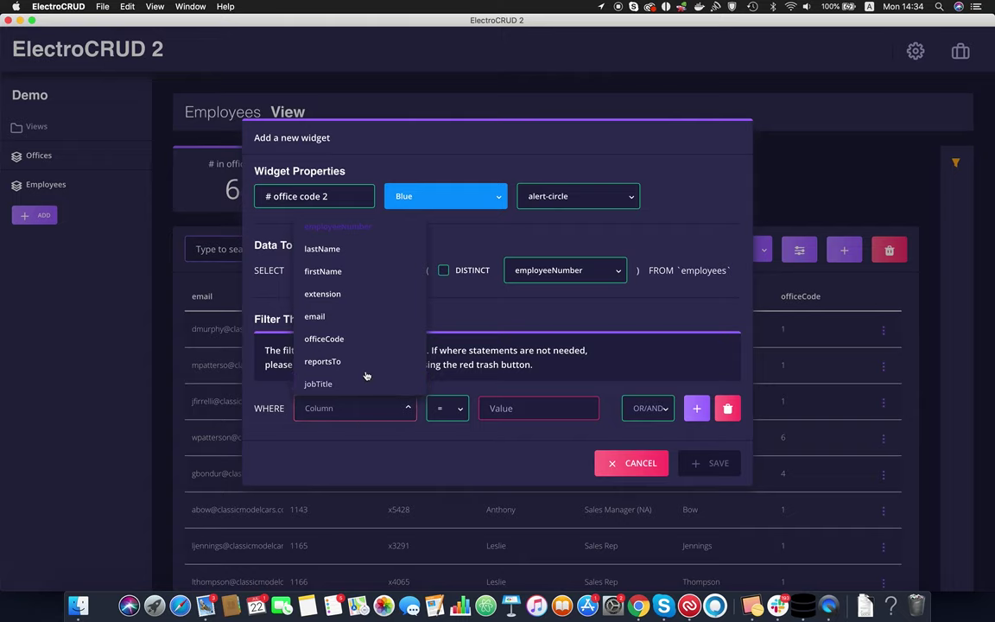
left_click(328, 339)
left_click(553, 412)
type("2")
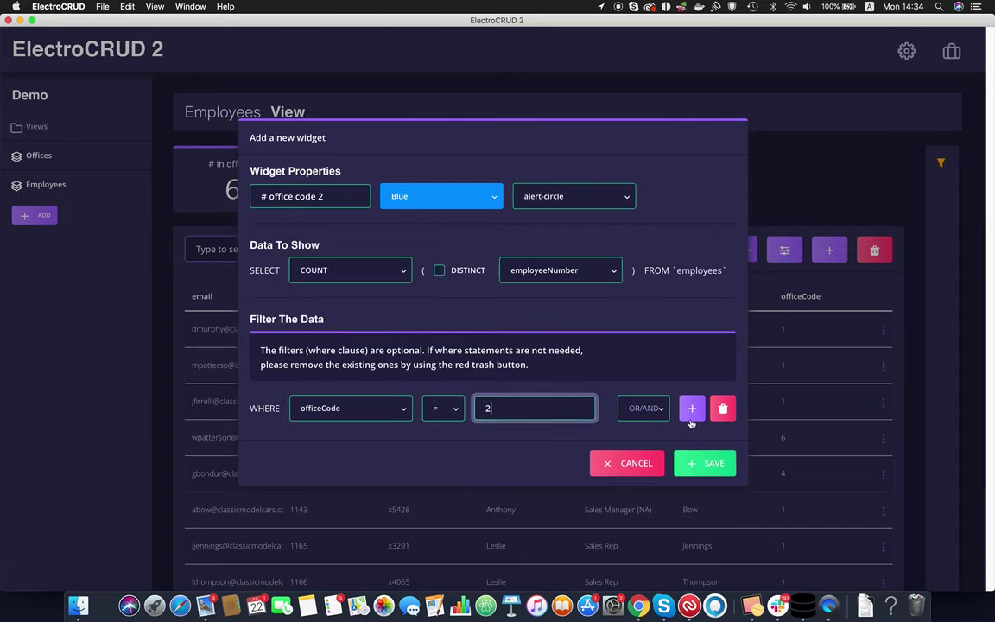
left_click(711, 466)
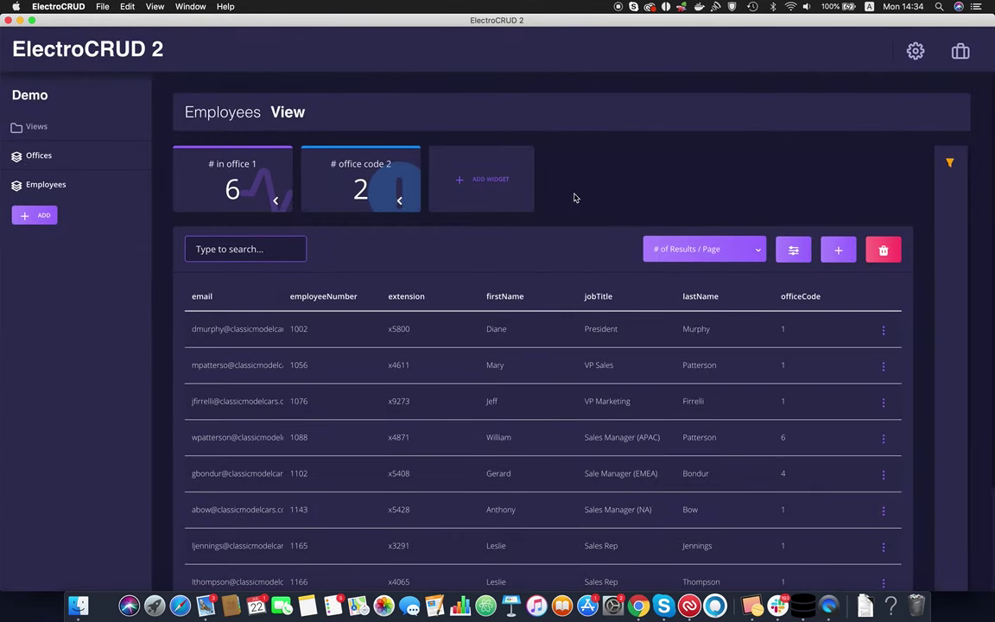
- Start a third Employees widget named "# in office 1 + 2" with the Red color and the arrowhead-down icon
left_click(486, 183)
left_click(293, 196)
type("# in office 1 + 2")
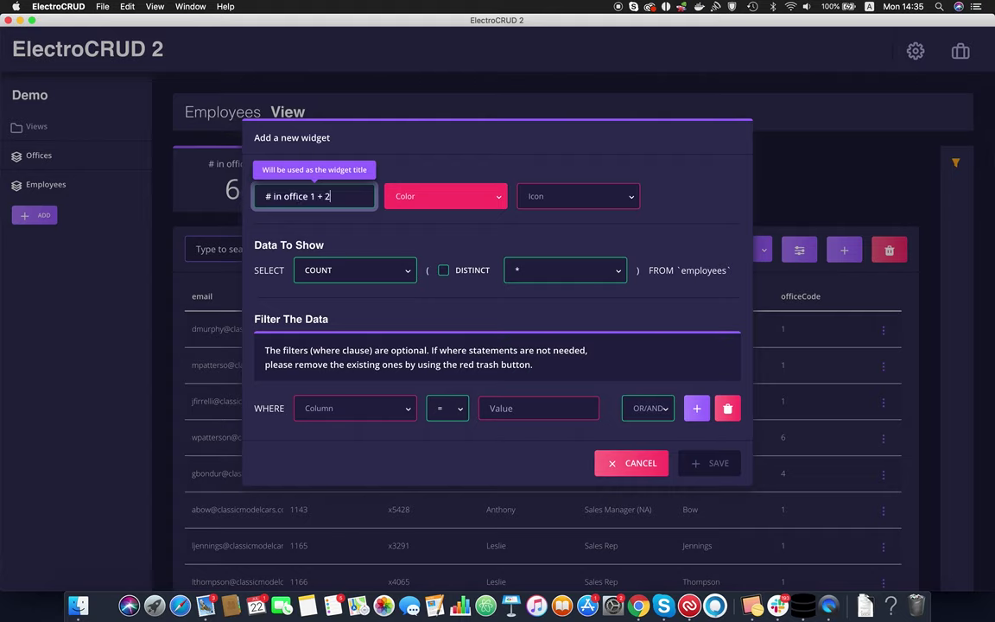
left_click(471, 195)
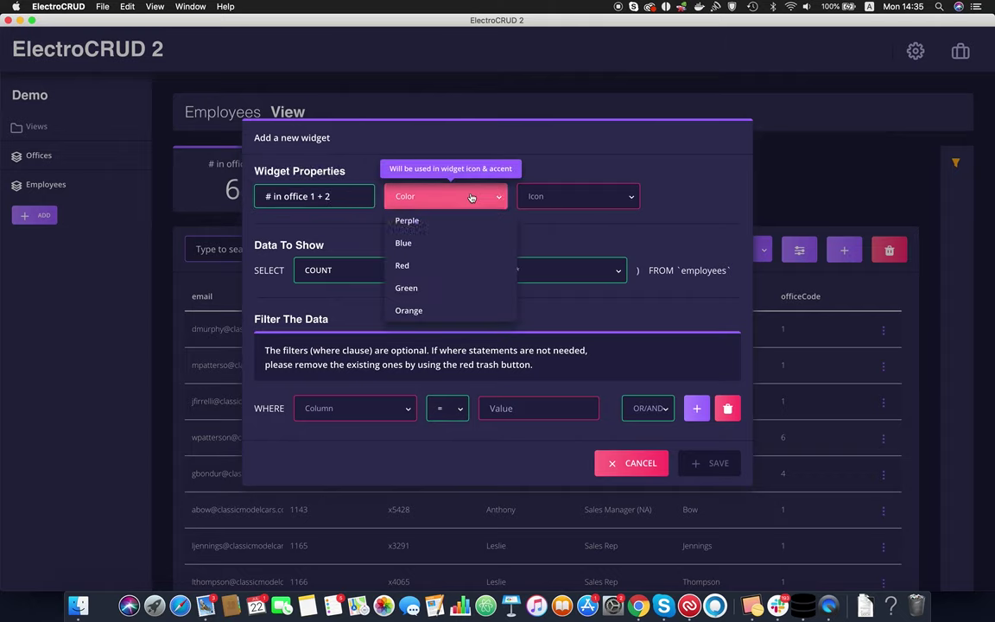
left_click(413, 267)
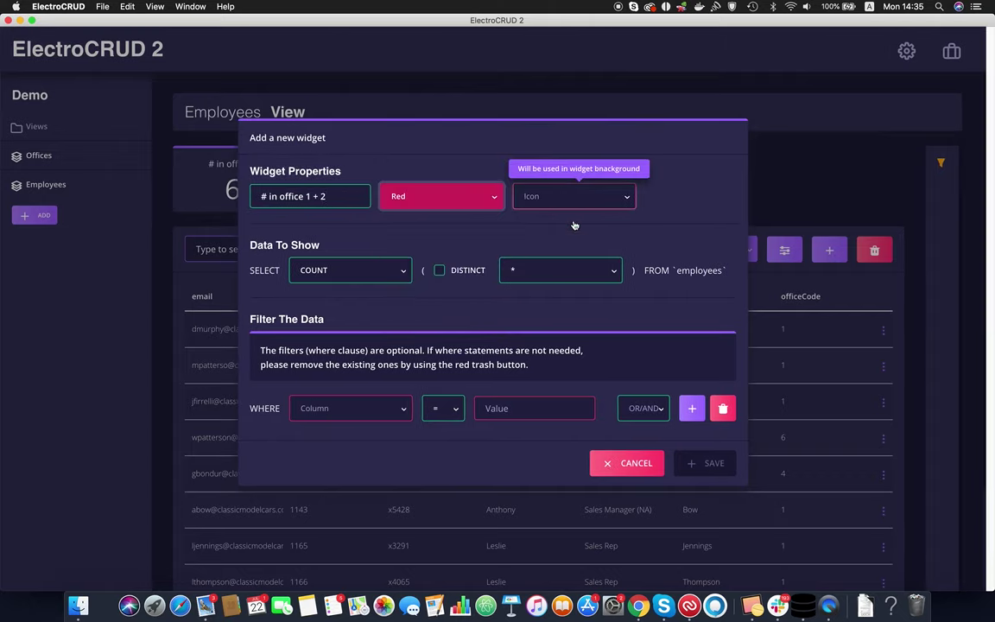
left_click(577, 196)
scroll(581, 328, "down", 5)
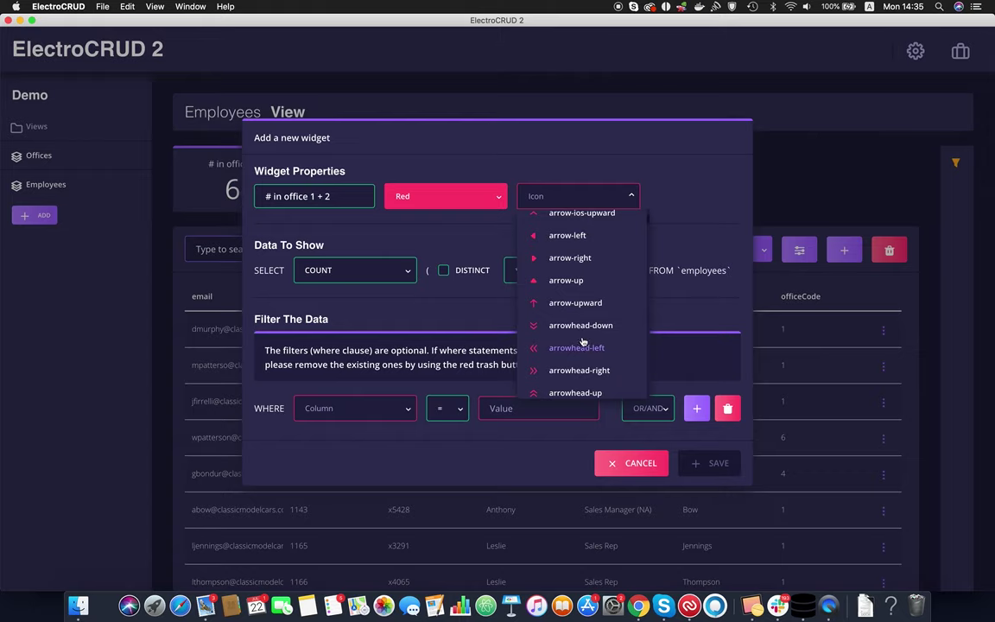
left_click(580, 326)
- Make the third widget count employeeNumber with a first filter condition of officeCode = 1
left_click(521, 264)
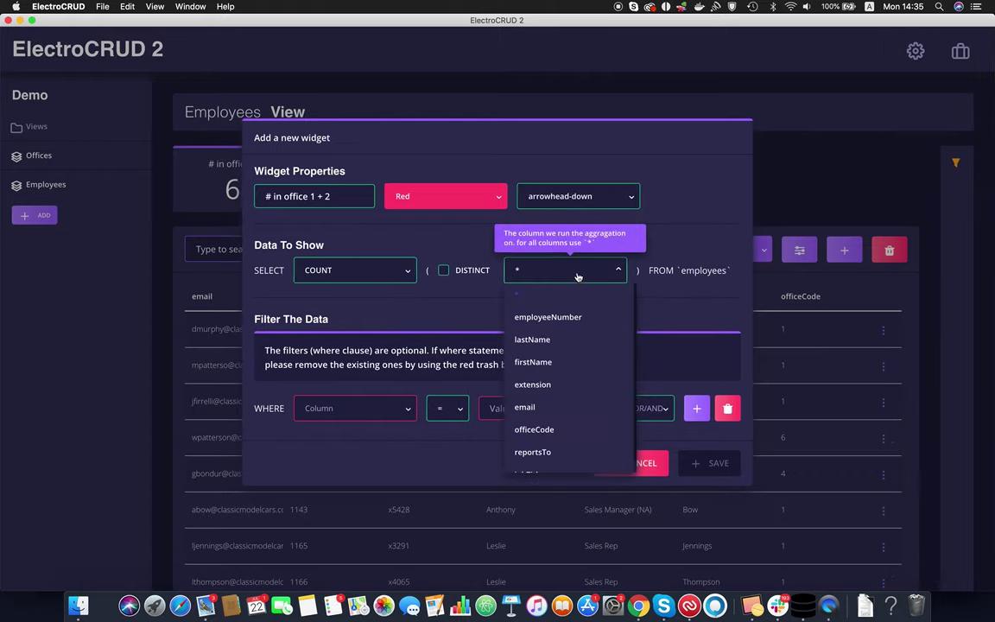
left_click(572, 320)
left_click(349, 411)
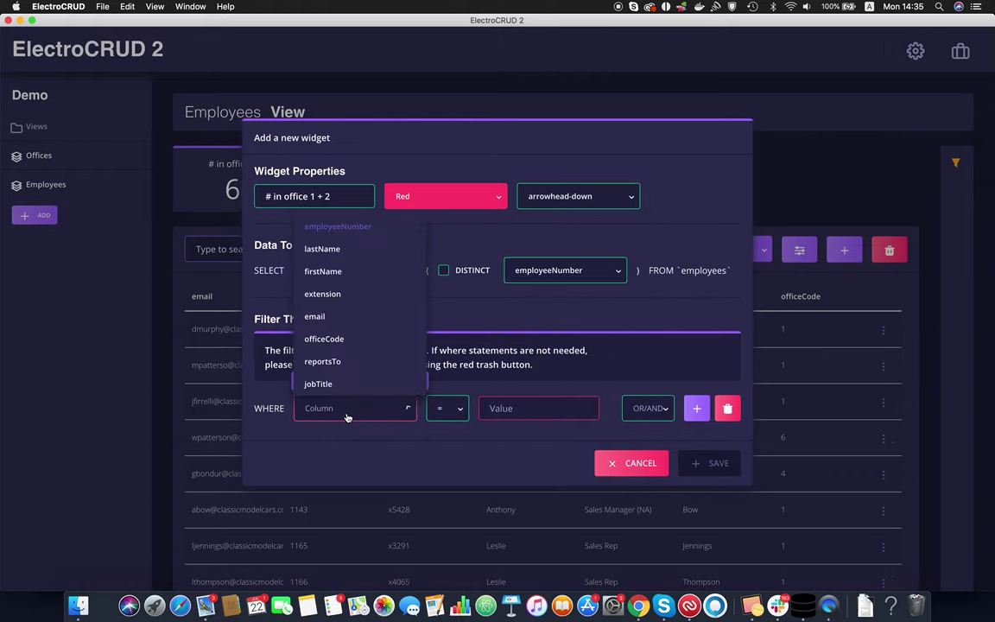
left_click(359, 338)
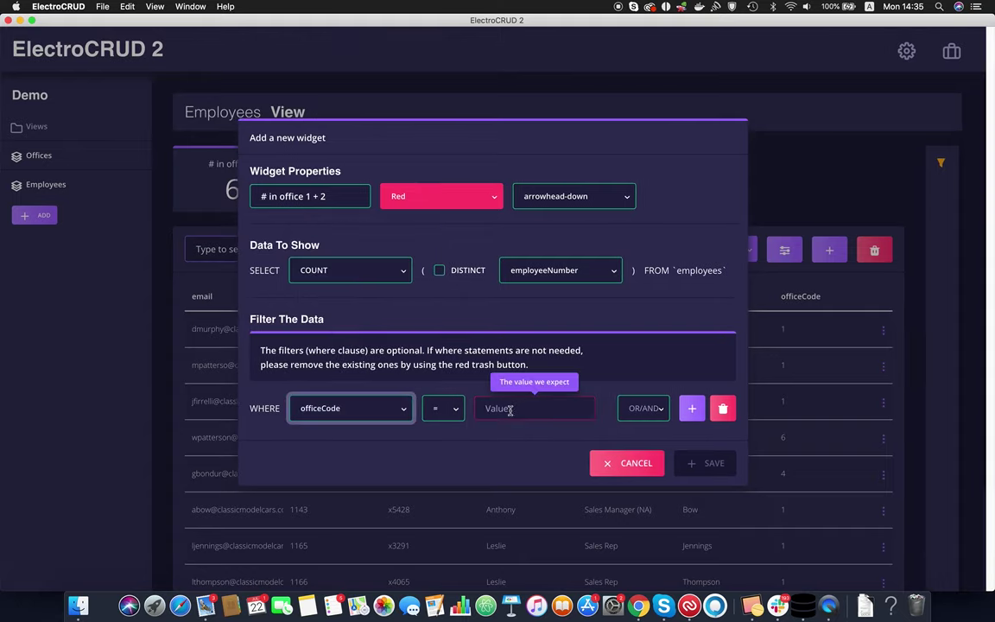
left_click(521, 415)
type("1")
- Join a second condition, officeCode = 2, to the widget's filter with OR, and save the widget
left_click(644, 408)
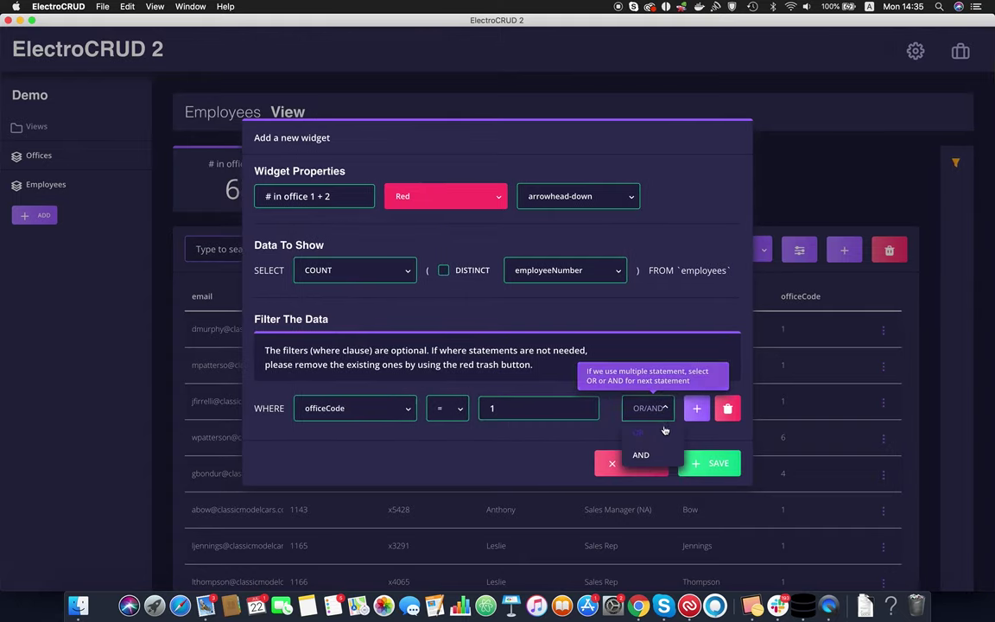
left_click(639, 432)
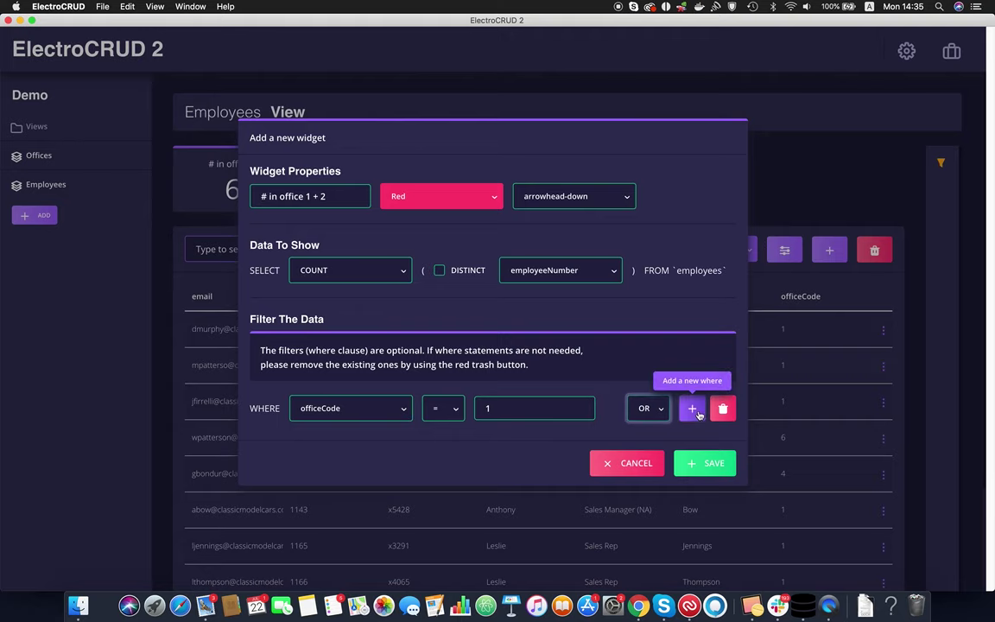
left_click(691, 408)
left_click(341, 426)
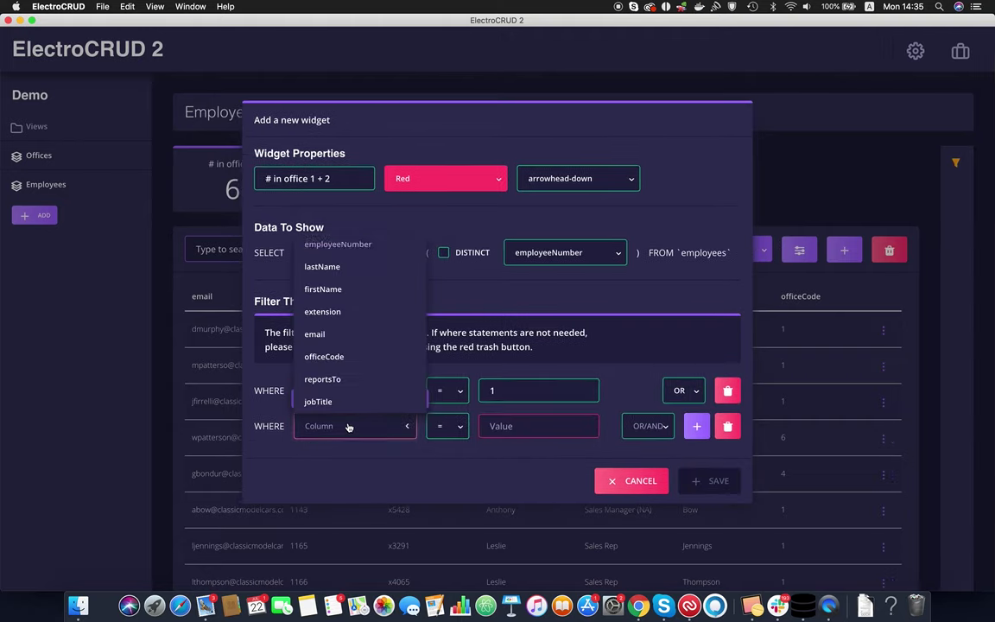
left_click(333, 356)
left_click(540, 429)
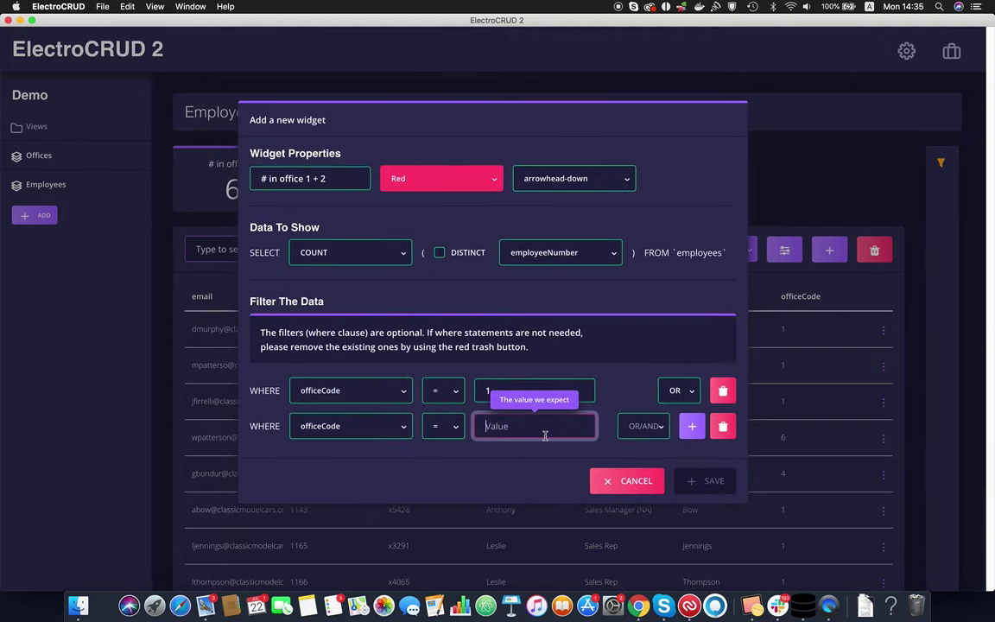
type("2")
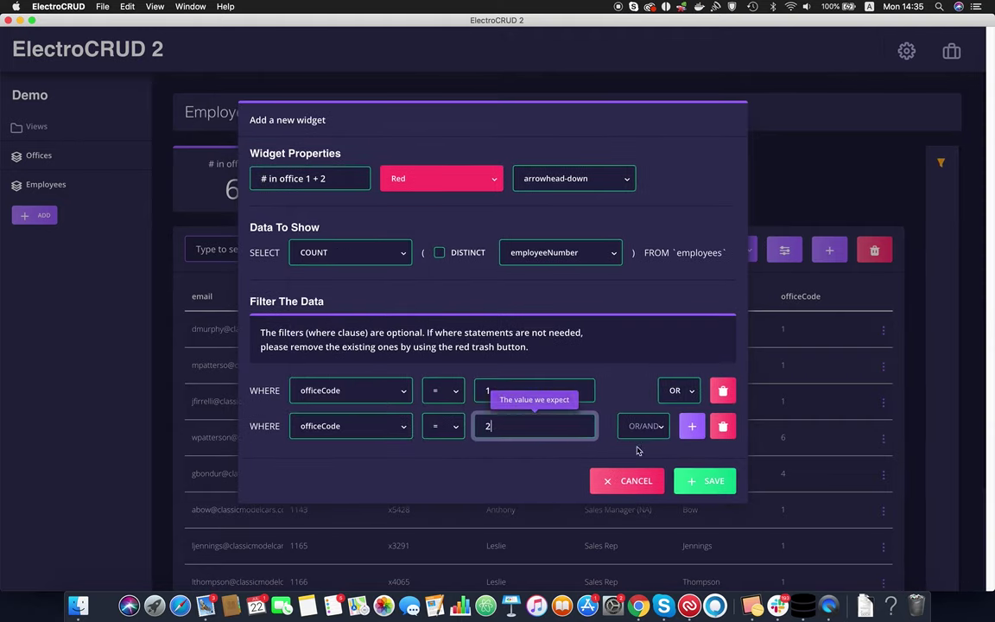
left_click(707, 482)
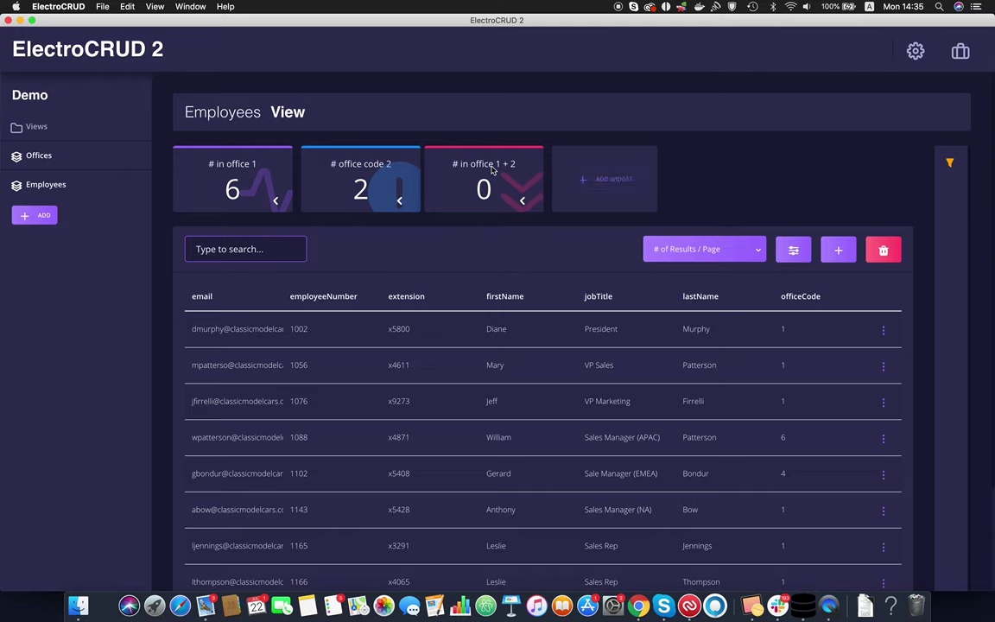
- Open the "# in office 1 + 2" widget for editing, review its count column and filter conditions, and save it again
left_click(522, 206)
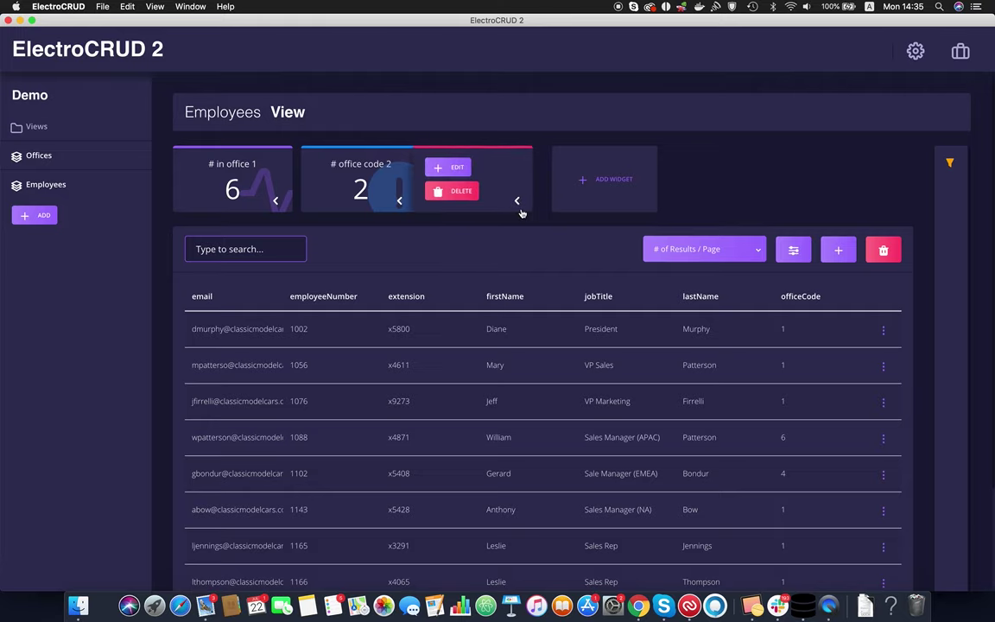
left_click(451, 171)
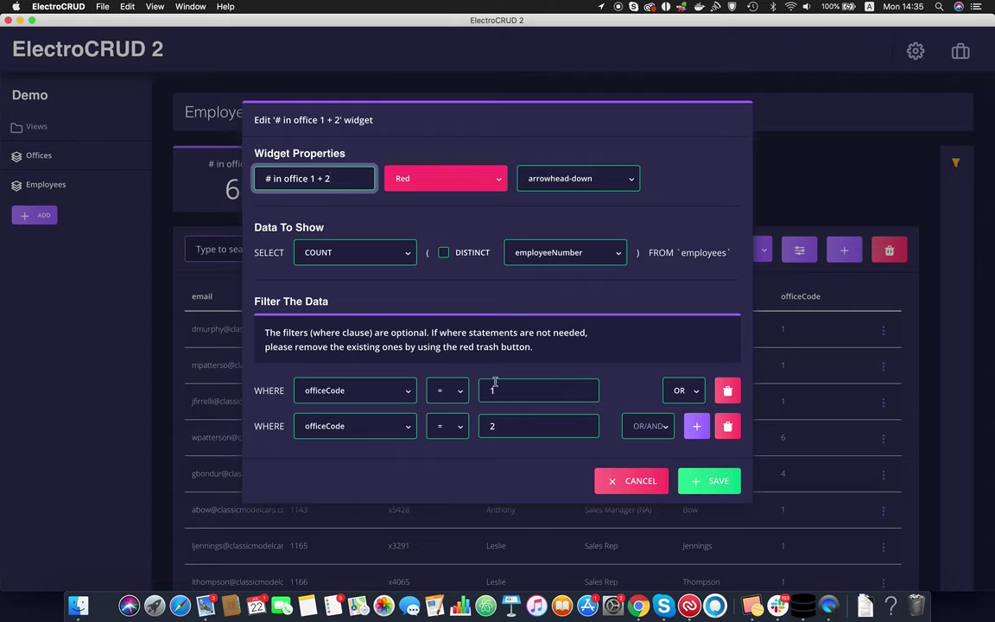
mouse_move(526, 257)
mouse_move(665, 428)
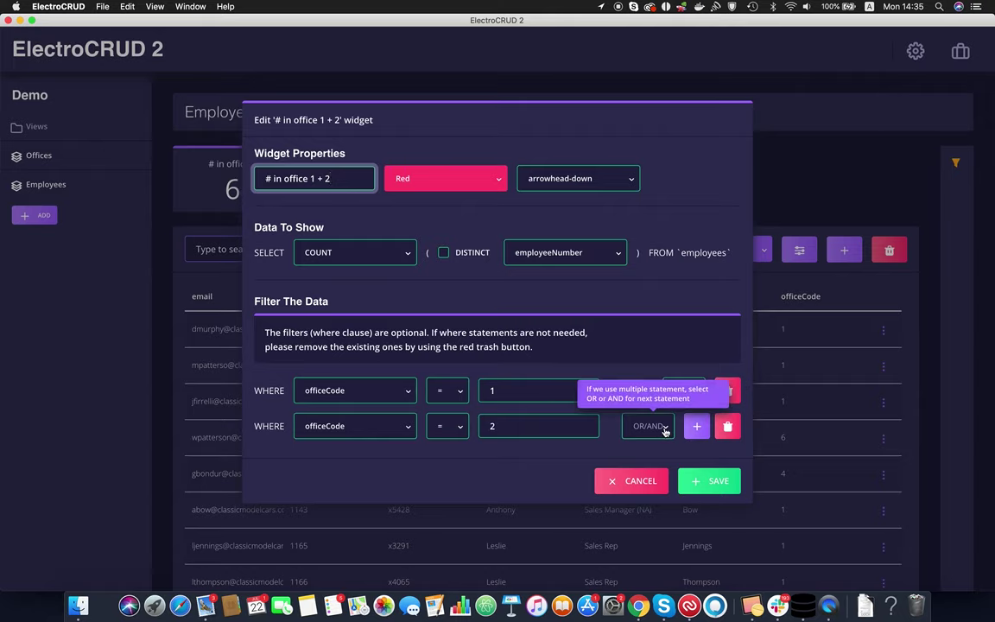
mouse_move(464, 397)
left_click(713, 483)
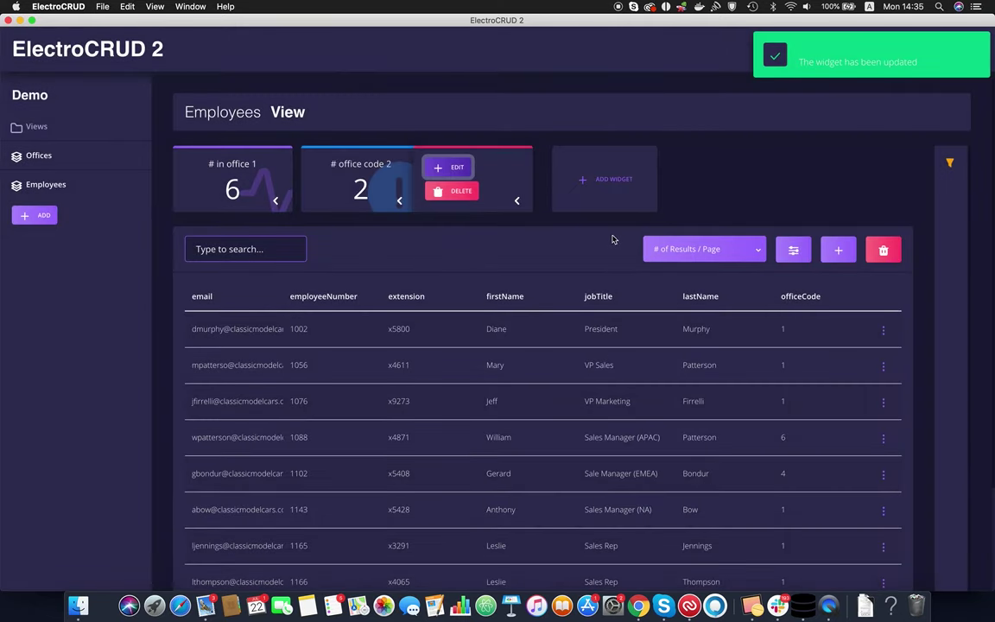